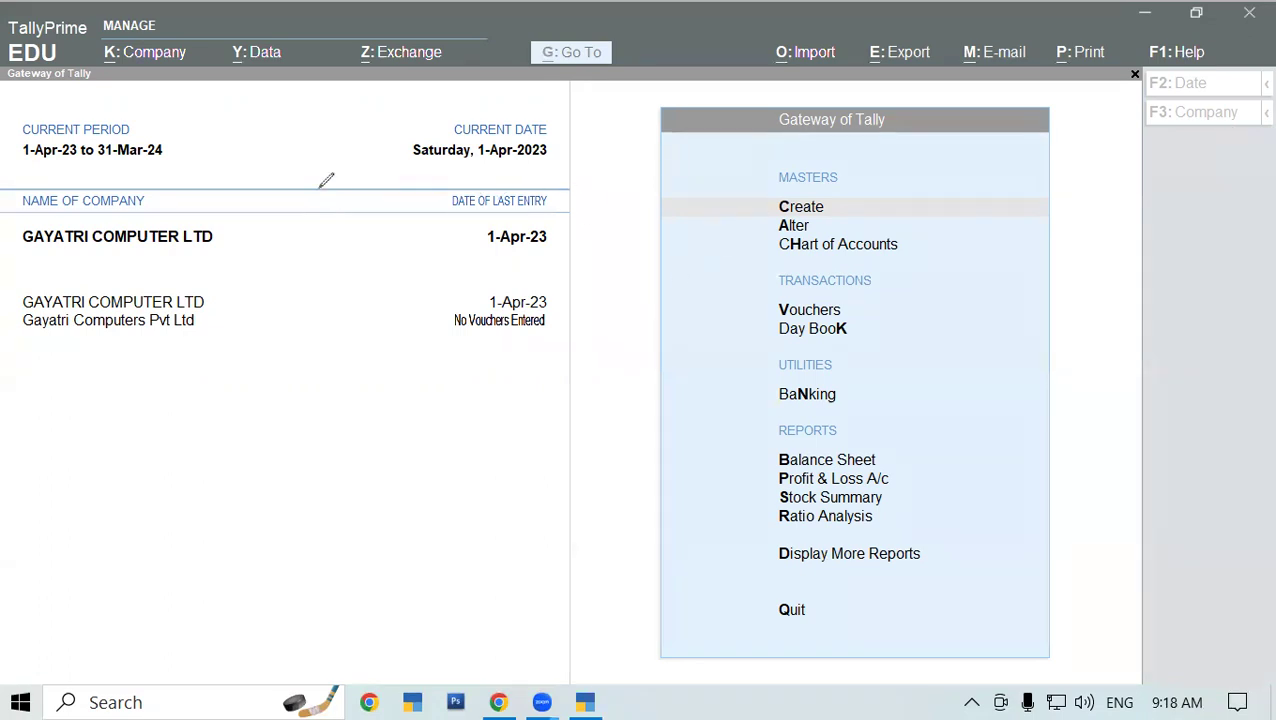
# Annotate the company screen in red ink with handwritten marks and the words Tax and Bill
pyautogui.moveTo(241, 264)
pyautogui.mouseDown()
pyautogui.moveTo(272, 262)
pyautogui.moveTo(257, 274)
pyautogui.mouseUp()
pyautogui.moveTo(259, 366)
pyautogui.mouseDown()
pyautogui.moveTo(189, 368)
pyautogui.moveTo(216, 455)
pyautogui.mouseUp()
pyautogui.moveTo(250, 395)
pyautogui.mouseDown()
pyautogui.moveTo(258, 418)
pyautogui.moveTo(268, 393)
pyautogui.moveTo(300, 427)
pyautogui.mouseUp()
pyautogui.moveTo(262, 466); pyautogui.dragTo(266, 535)
pyautogui.moveTo(262, 470)
pyautogui.mouseDown()
pyautogui.moveTo(264, 505)
pyautogui.moveTo(318, 508)
pyautogui.moveTo(360, 470)
pyautogui.moveTo(393, 470)
pyautogui.mouseUp()
pyautogui.click(336, 456)
pyautogui.moveTo(330, 358)
pyautogui.mouseDown()
pyautogui.moveTo(347, 384)
pyautogui.moveTo(406, 380)
pyautogui.mouseUp()
pyautogui.moveTo(458, 413)
pyautogui.mouseDown()
pyautogui.moveTo(482, 428)
pyautogui.moveTo(525, 418)
pyautogui.mouseUp()
pyautogui.moveTo(276, 318); pyautogui.dragTo(210, 296)
pyautogui.moveTo(606, 234)
pyautogui.mouseDown()
pyautogui.moveTo(586, 246)
pyautogui.moveTo(642, 290)
pyautogui.mouseUp()
pyautogui.moveTo(620, 386)
pyautogui.mouseDown()
pyautogui.moveTo(606, 450)
pyautogui.moveTo(622, 432)
pyautogui.mouseUp()
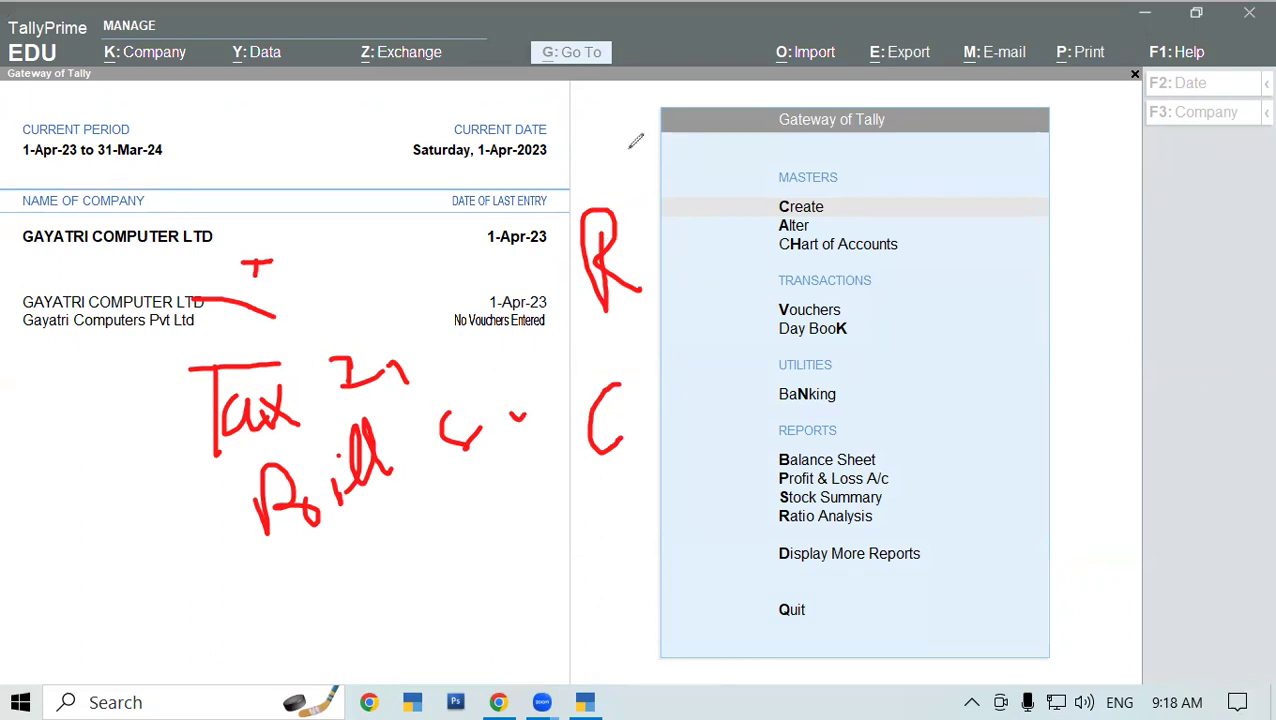
# Handwrite Tax and B letters over the Gateway menu, then clear all annotations
pyautogui.moveTo(780, 127)
pyautogui.mouseDown()
pyautogui.moveTo(835, 117)
pyautogui.moveTo(804, 154)
pyautogui.mouseUp()
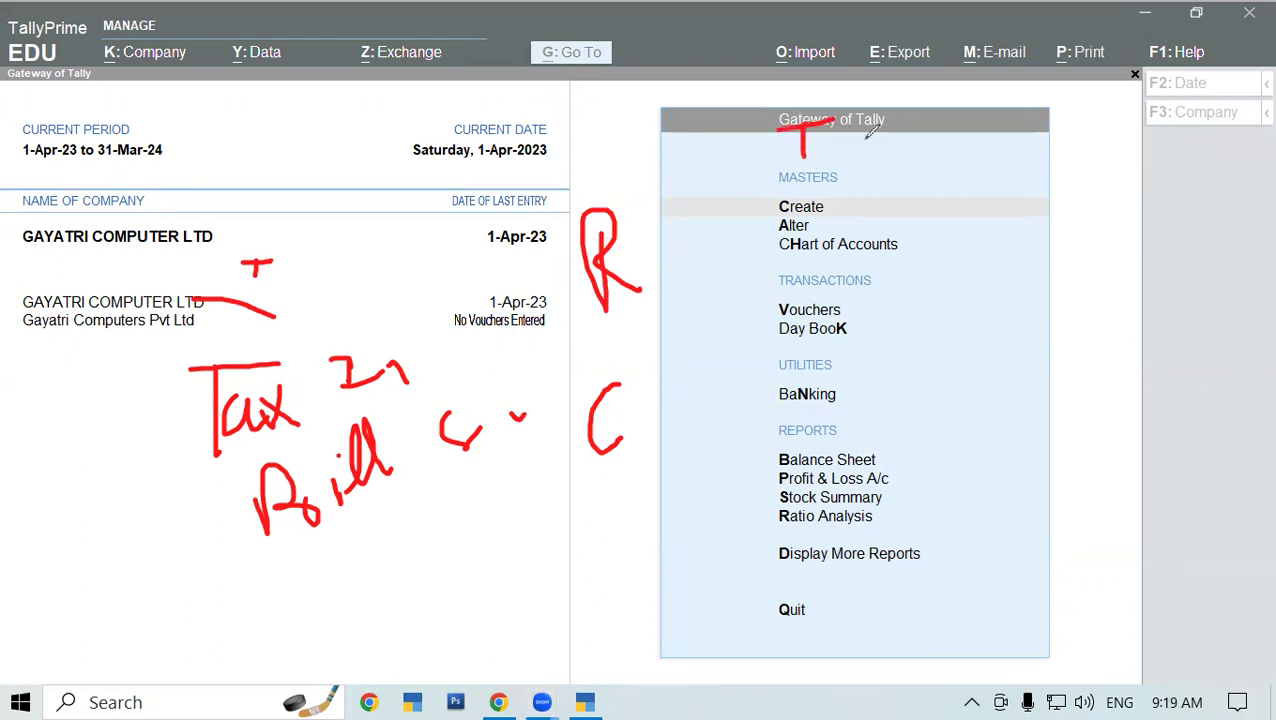
pyautogui.moveTo(970, 102); pyautogui.dragTo(966, 120)
pyautogui.moveTo(966, 94)
pyautogui.mouseDown()
pyautogui.moveTo(980, 138)
pyautogui.moveTo(968, 146)
pyautogui.mouseUp()
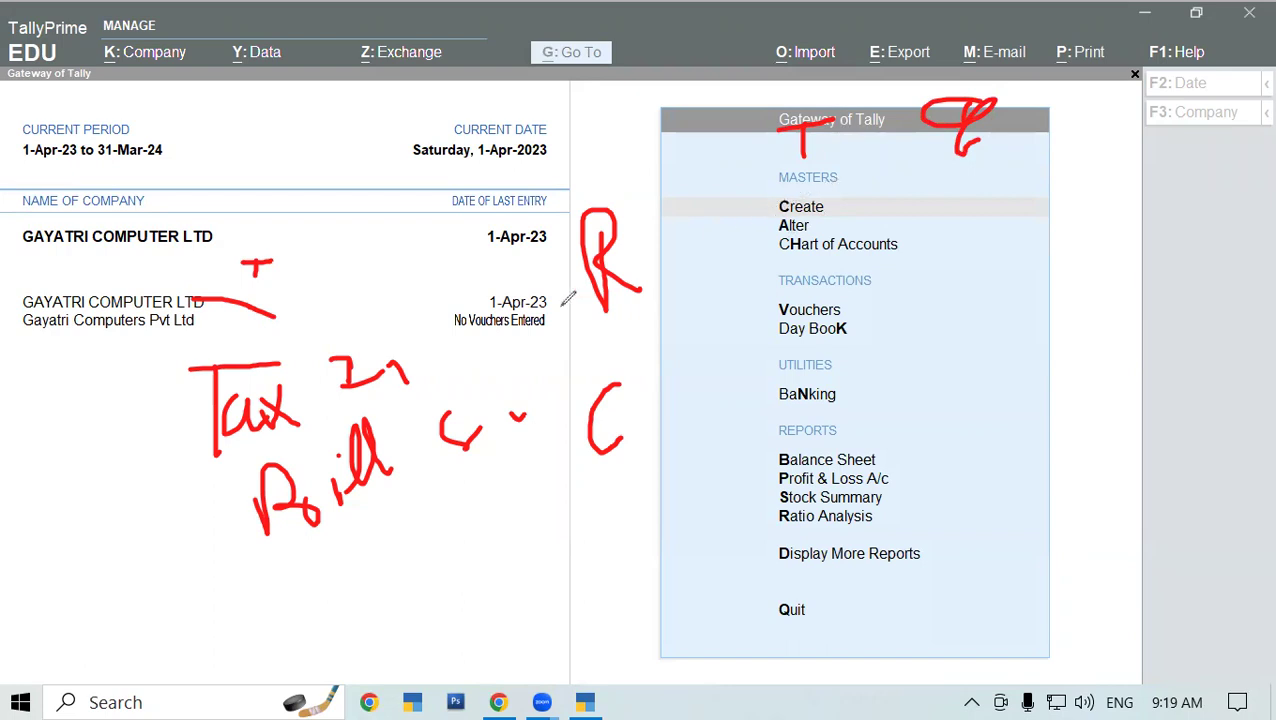
pyautogui.moveTo(397, 330)
pyautogui.mouseDown()
pyautogui.moveTo(412, 354)
pyautogui.moveTo(484, 262)
pyautogui.mouseUp()
pyautogui.moveTo(750, 222)
pyautogui.mouseDown()
pyautogui.moveTo(832, 205)
pyautogui.moveTo(848, 242)
pyautogui.moveTo(880, 244)
pyautogui.mouseUp()
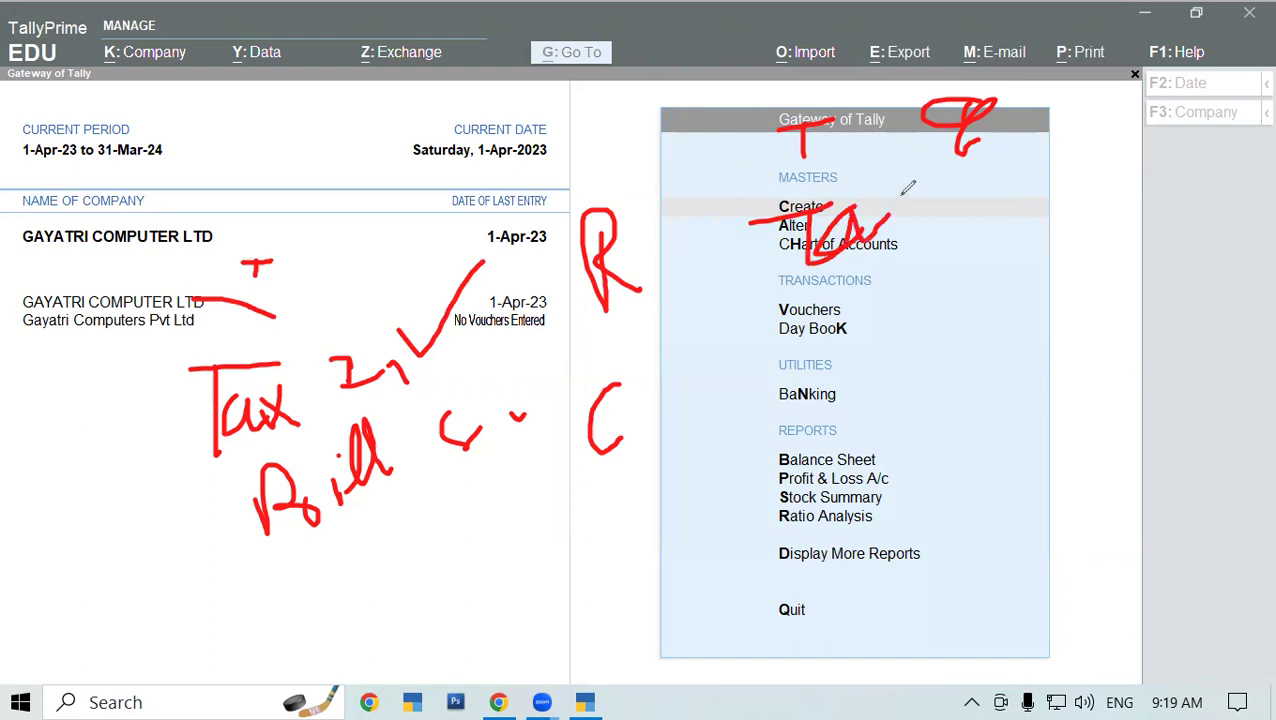
pyautogui.moveTo(900, 198); pyautogui.dragTo(866, 254)
pyautogui.moveTo(966, 160)
pyautogui.mouseDown()
pyautogui.moveTo(958, 248)
pyautogui.moveTo(1000, 216)
pyautogui.mouseUp()
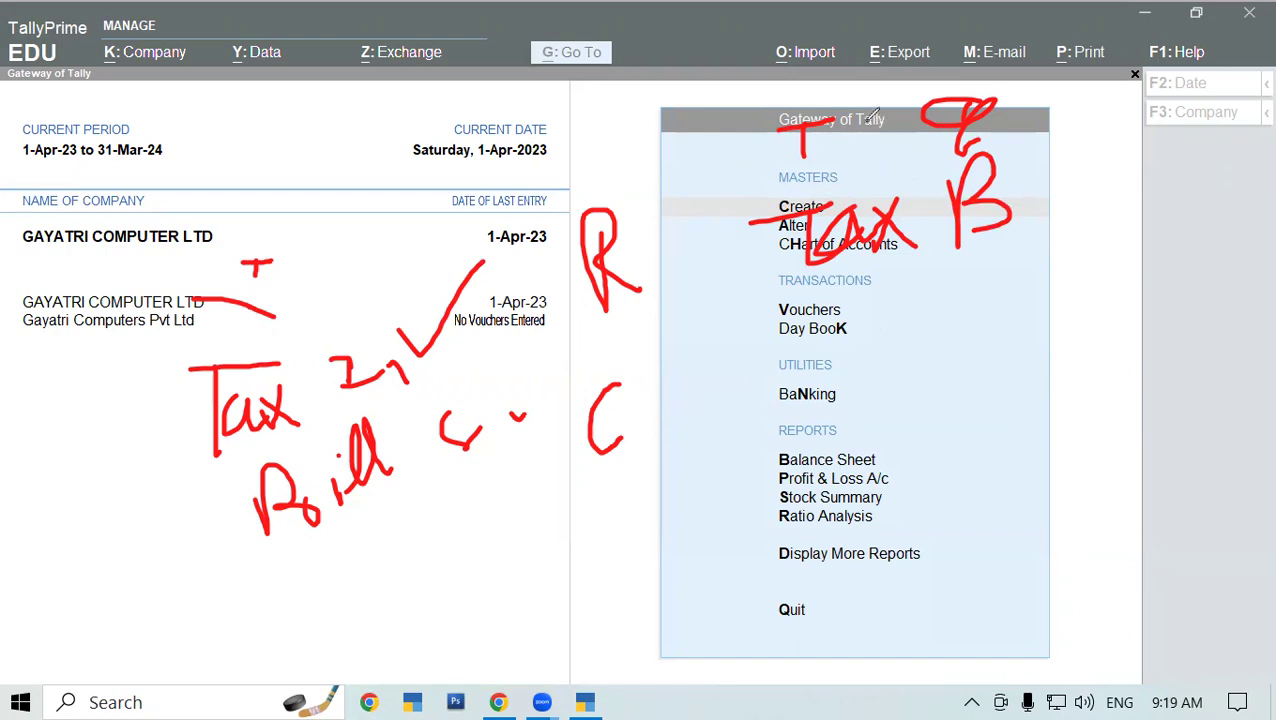
pyautogui.moveTo(850, 310)
pyautogui.mouseDown()
pyautogui.moveTo(848, 385)
pyautogui.moveTo(880, 378)
pyautogui.moveTo(850, 396)
pyautogui.mouseUp()
pyautogui.moveTo(976, 282); pyautogui.dragTo(982, 340)
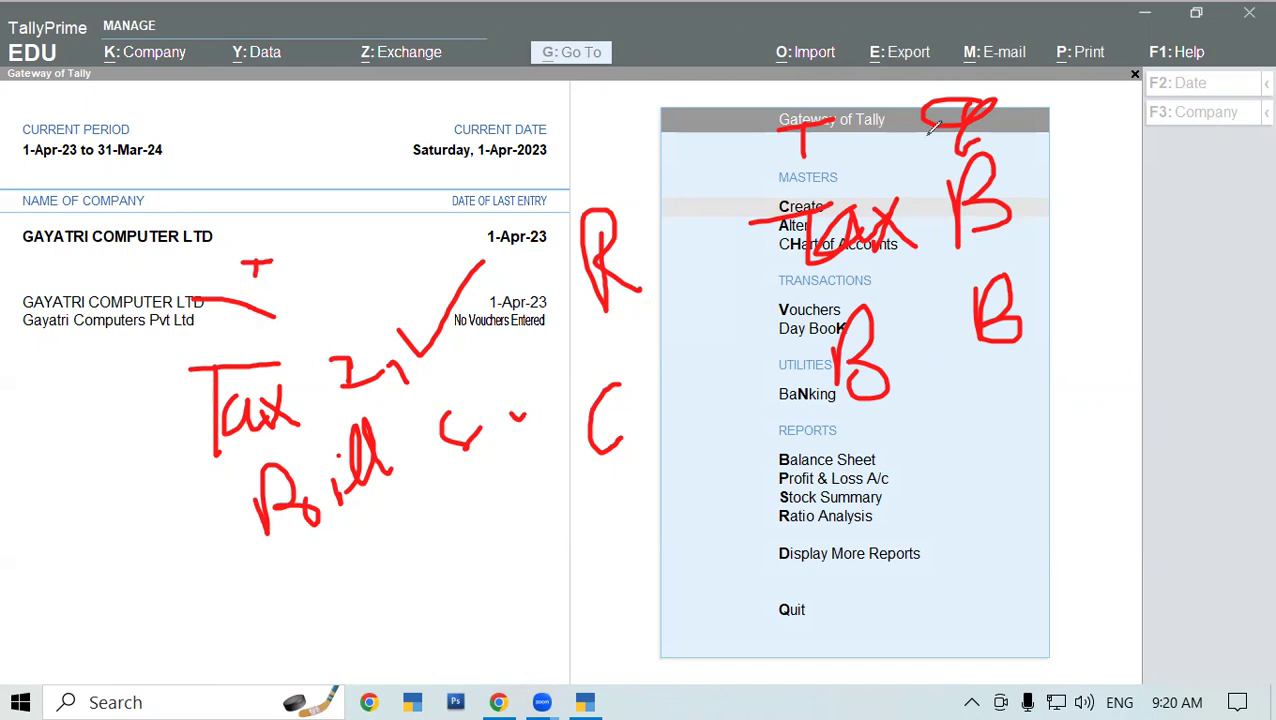
pyautogui.press('e')
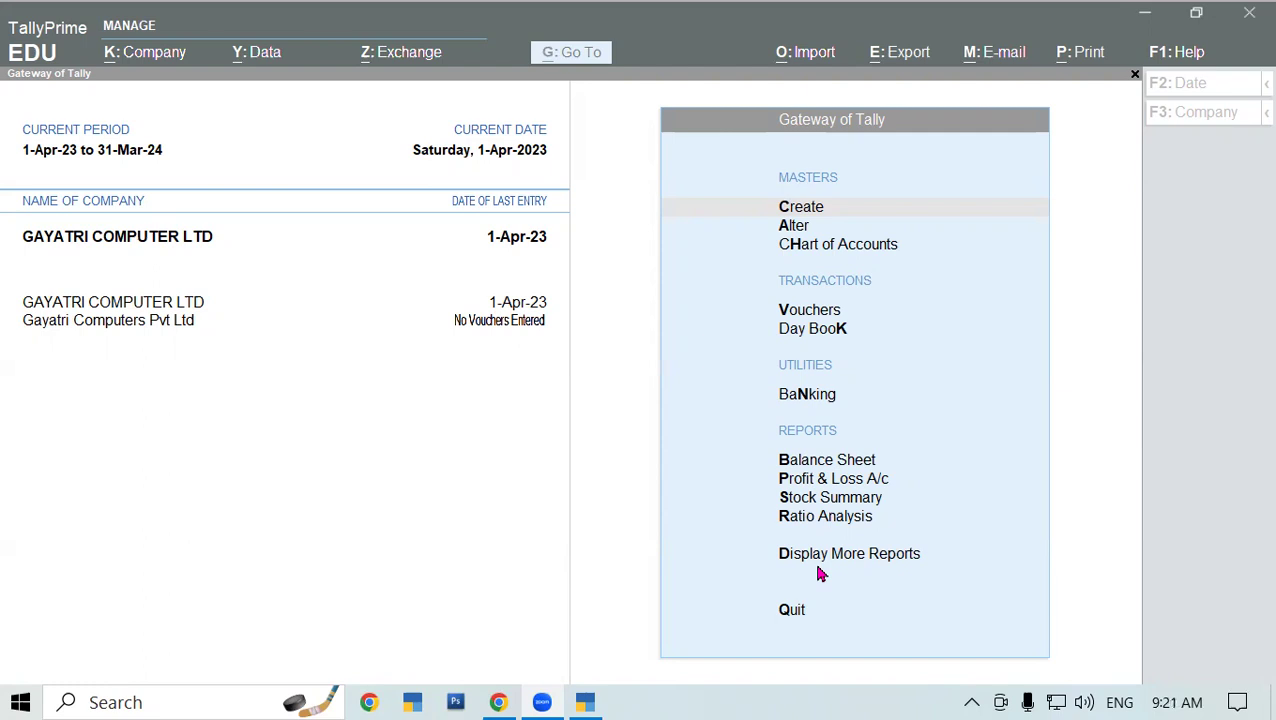
# View the Stock Summary, then start a new Purchase voucher from Vouchers
pyautogui.click(1005, 500)
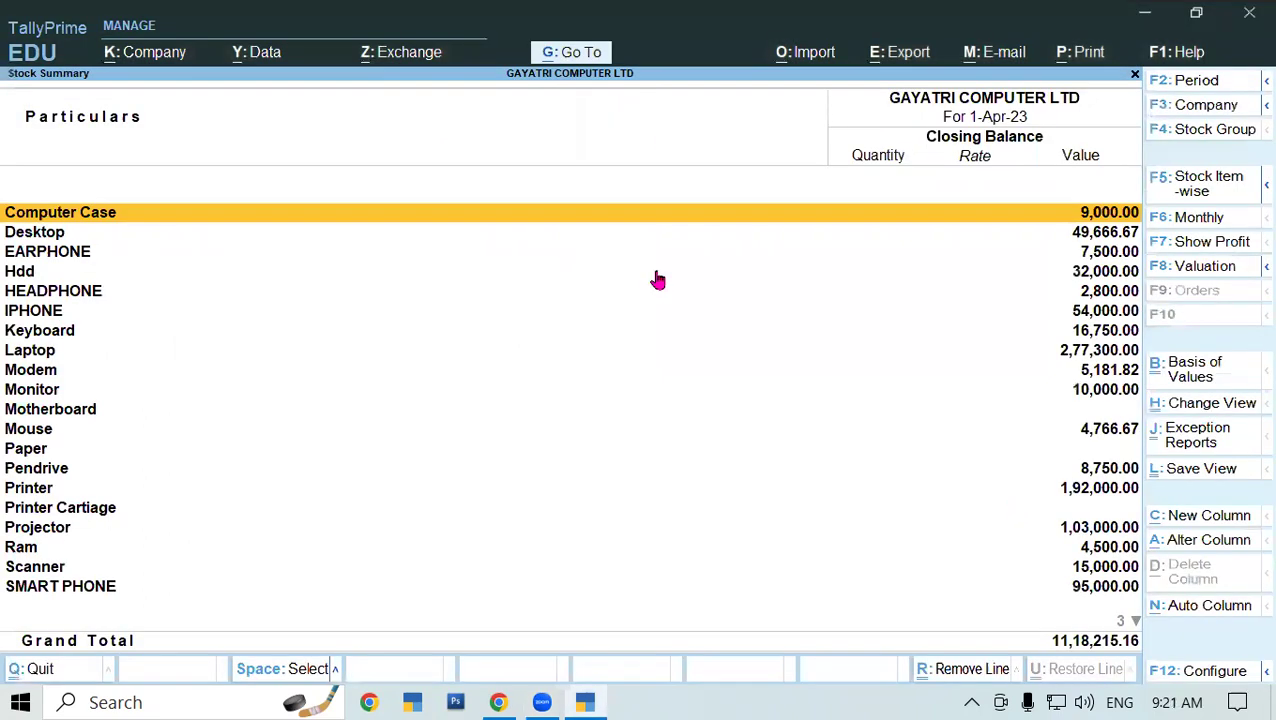
pyautogui.press('Escape')
pyautogui.press('Up')
pyautogui.press('Up')
pyautogui.press('Up')
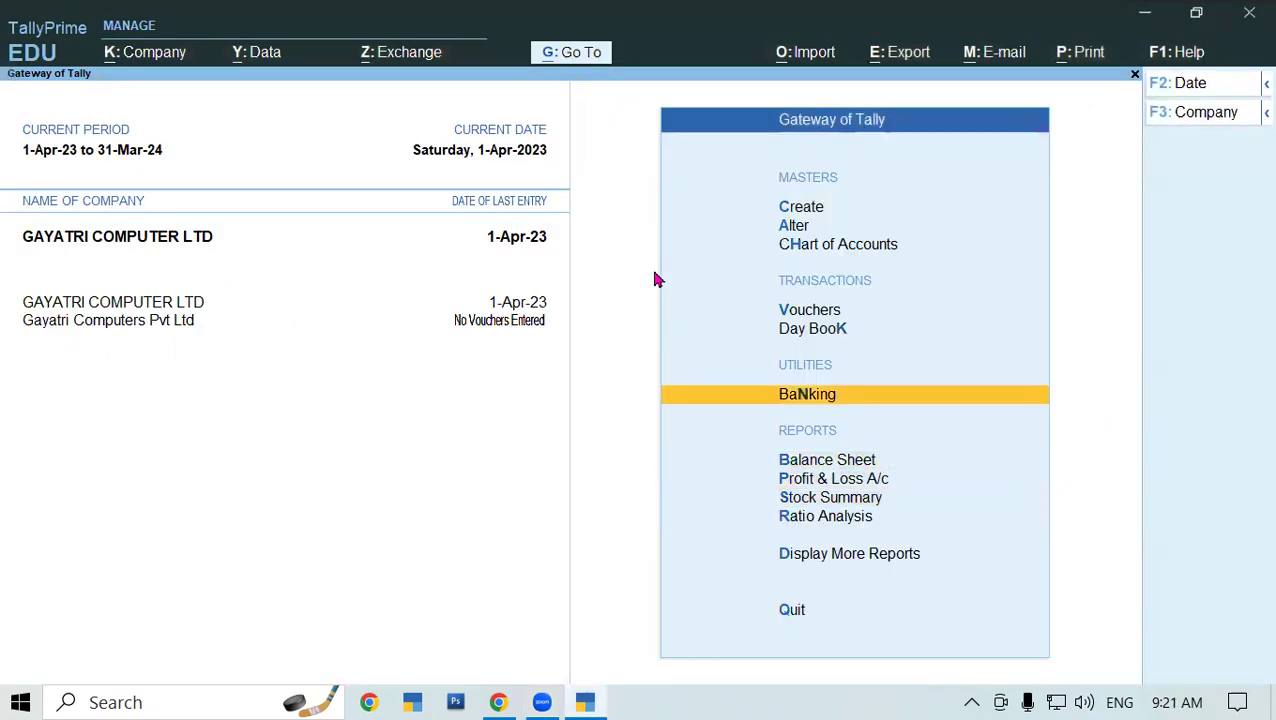
pyautogui.press('Up')
pyautogui.press('Up')
pyautogui.press('Return')
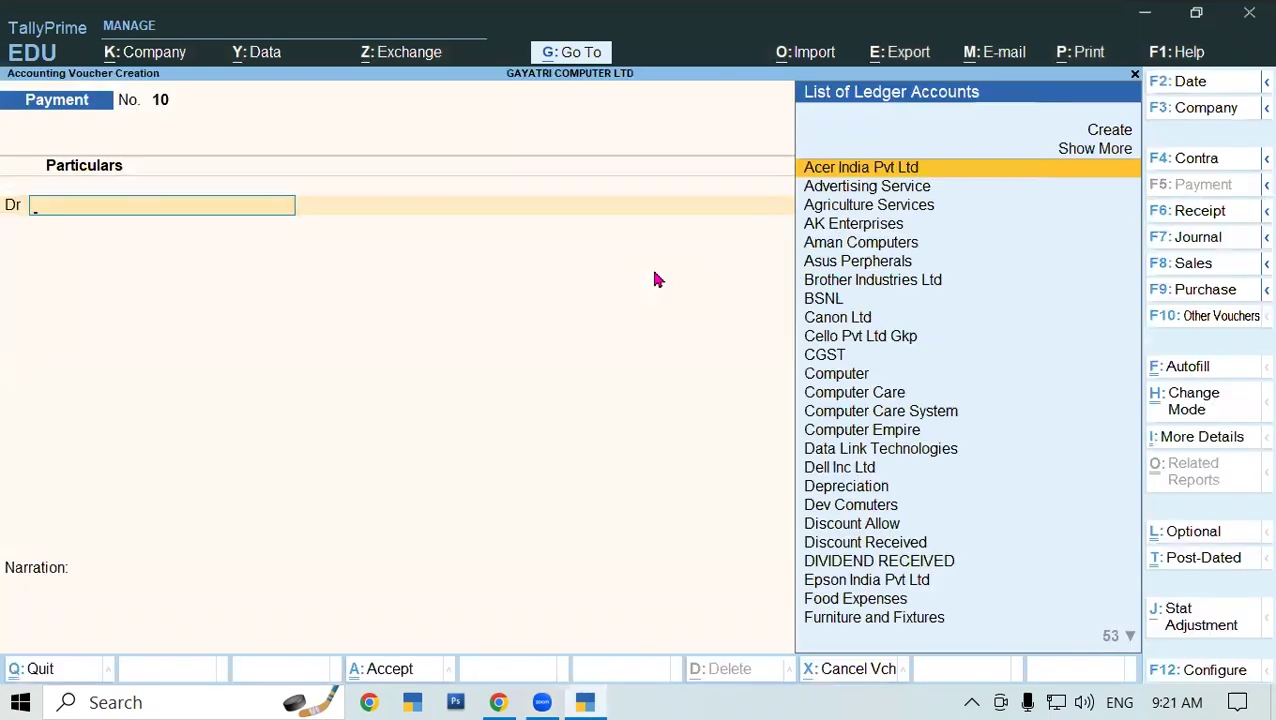
pyautogui.press('F9')
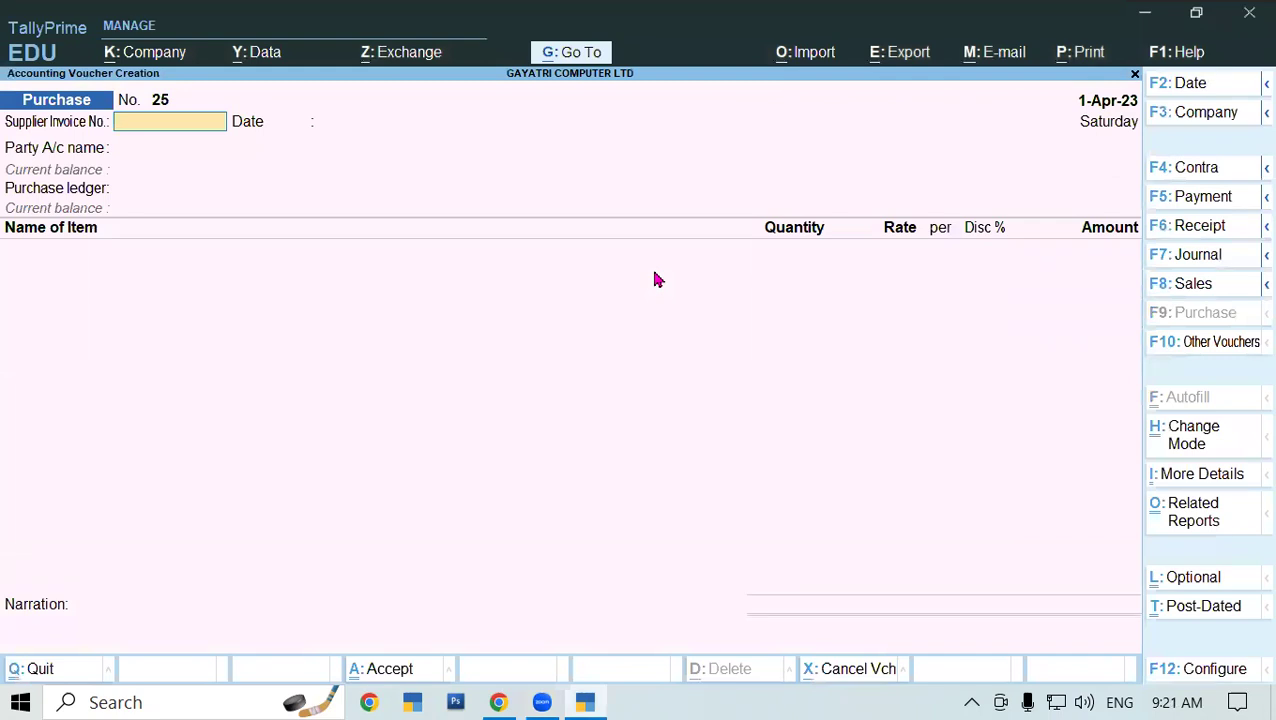
# Enter supplier invoice number 756 and select Computer Empire as the party
pyautogui.write('756')
pyautogui.press('Return')
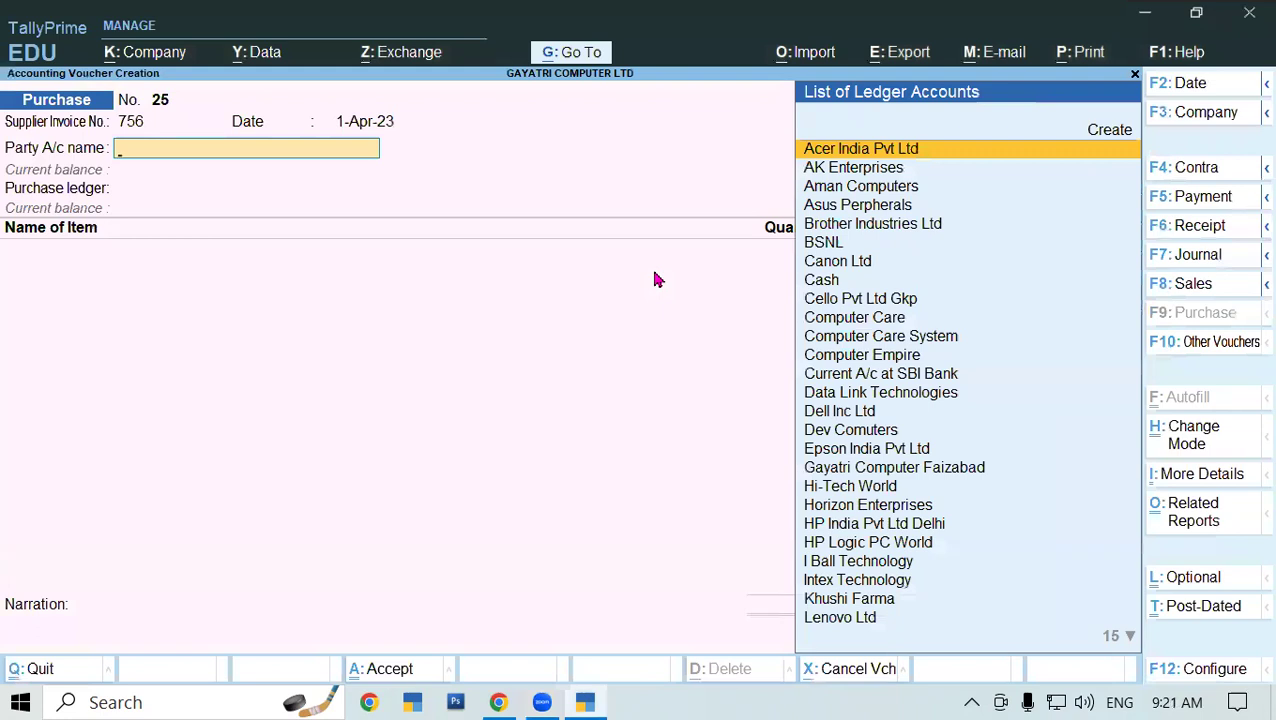
pyautogui.write('Com')
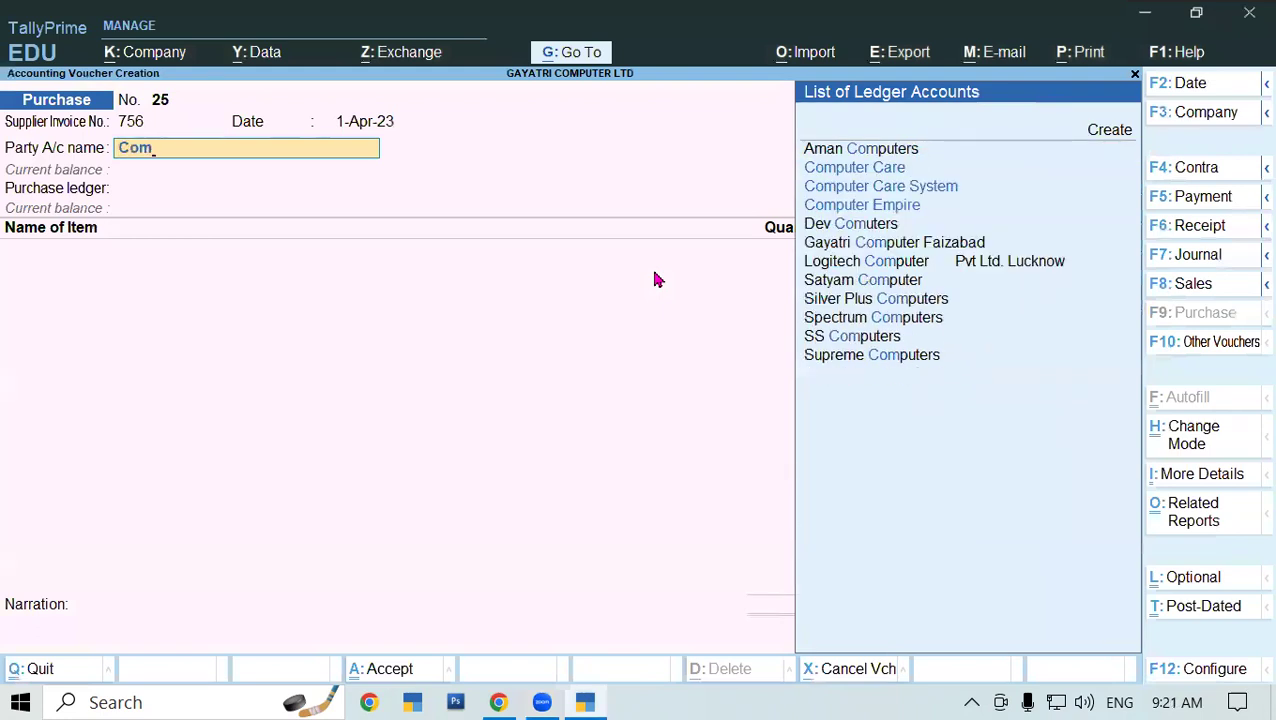
pyautogui.press('Return')
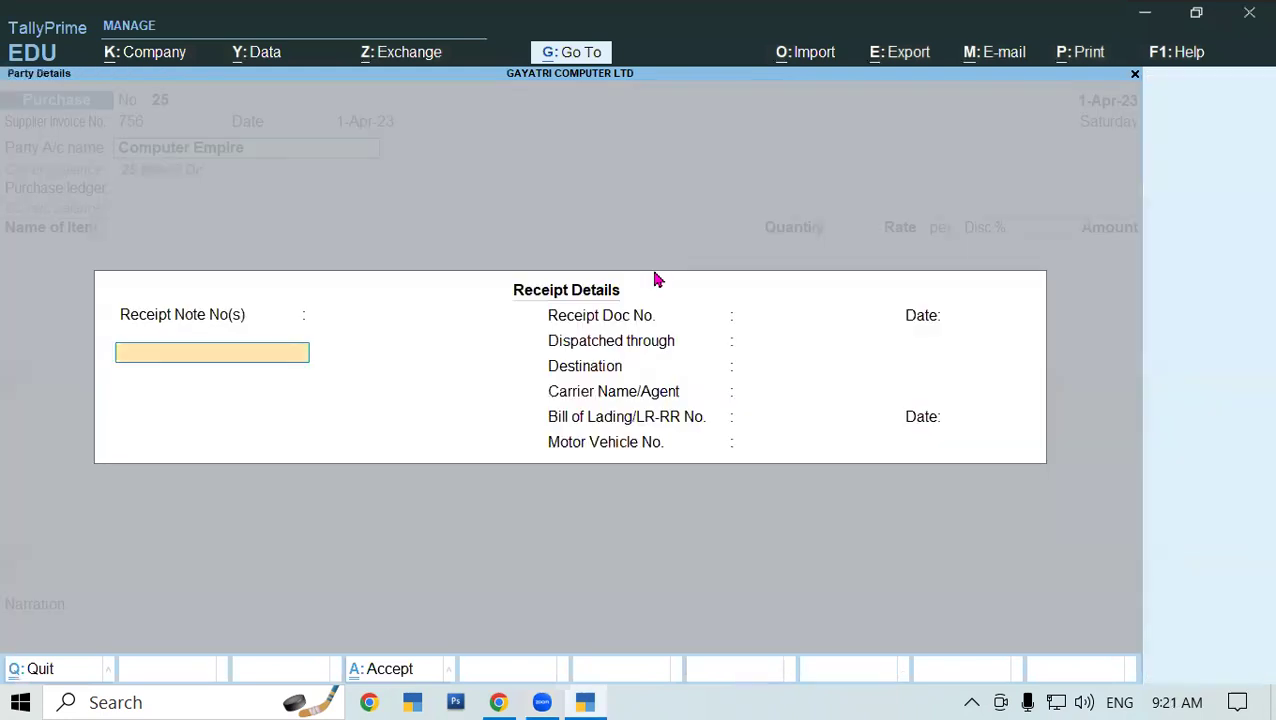
pyautogui.hotkey('ctrl', 'a')
pyautogui.hotkey('ctrl', 'a')
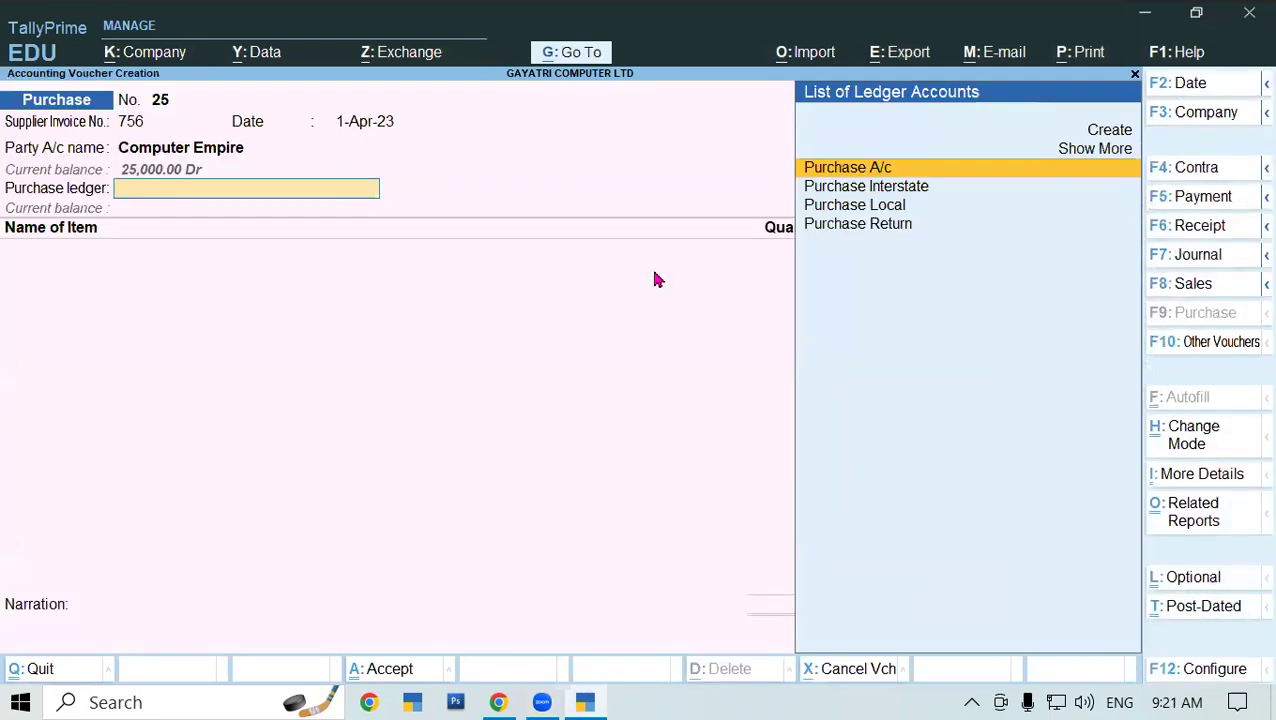
# Choose Purchase Local as the purchase ledger and enter Le as the item name
pyautogui.press('Down')
pyautogui.press('Down')
pyautogui.press('Down')
pyautogui.press('Up')
pyautogui.press('Return')
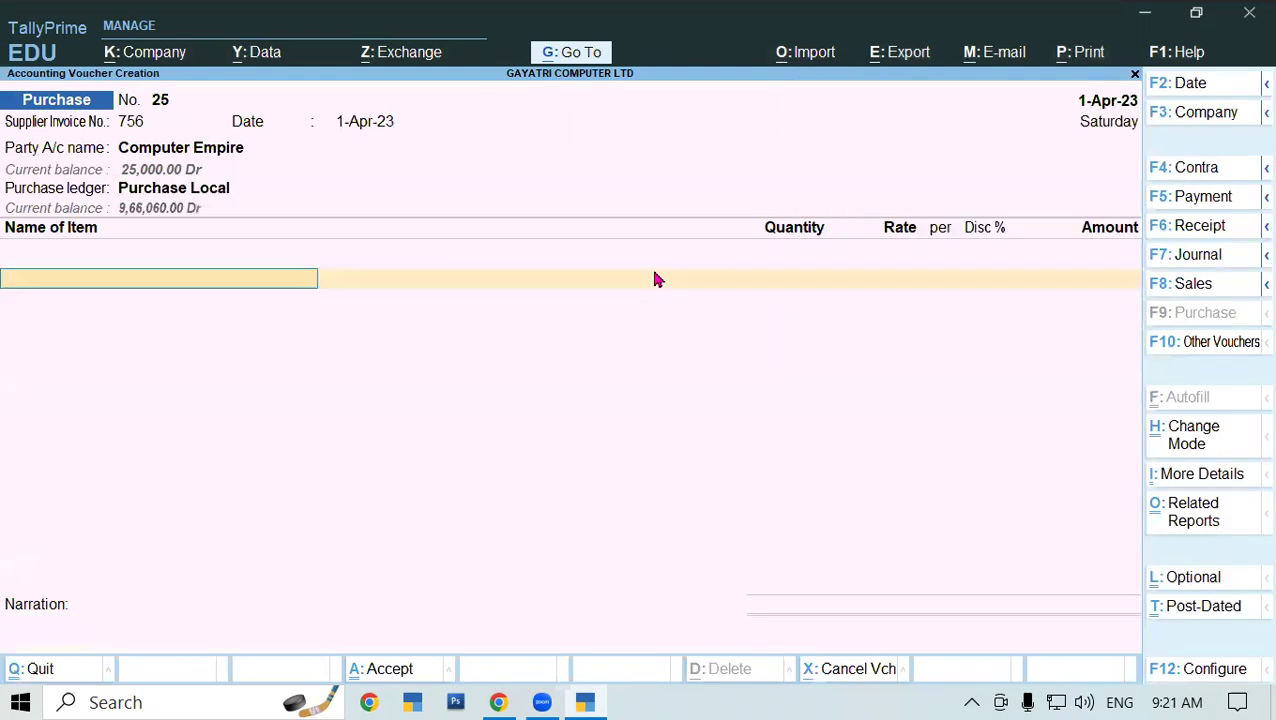
pyautogui.write('Le')
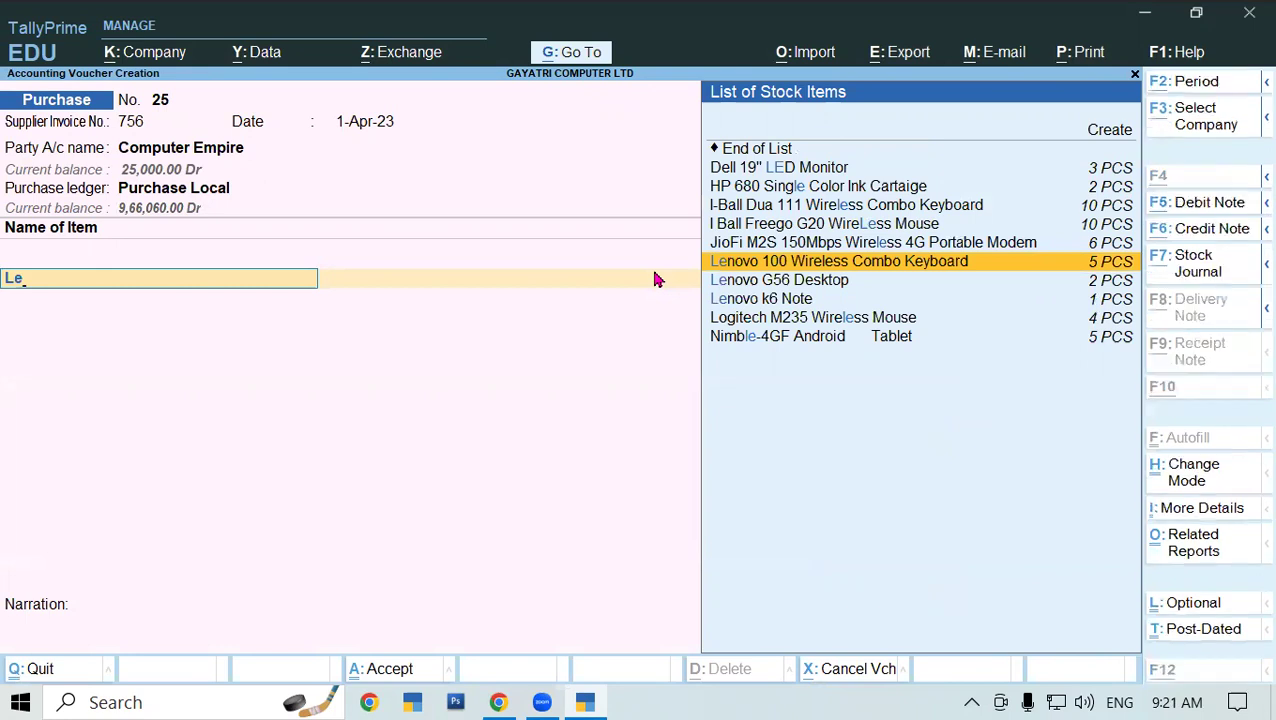
# Create a new stock item named 'Dellwireless combokm 117', entering Ke for its group
pyautogui.hotkey('alt', 'c')
pyautogui.write('Dellwireless')
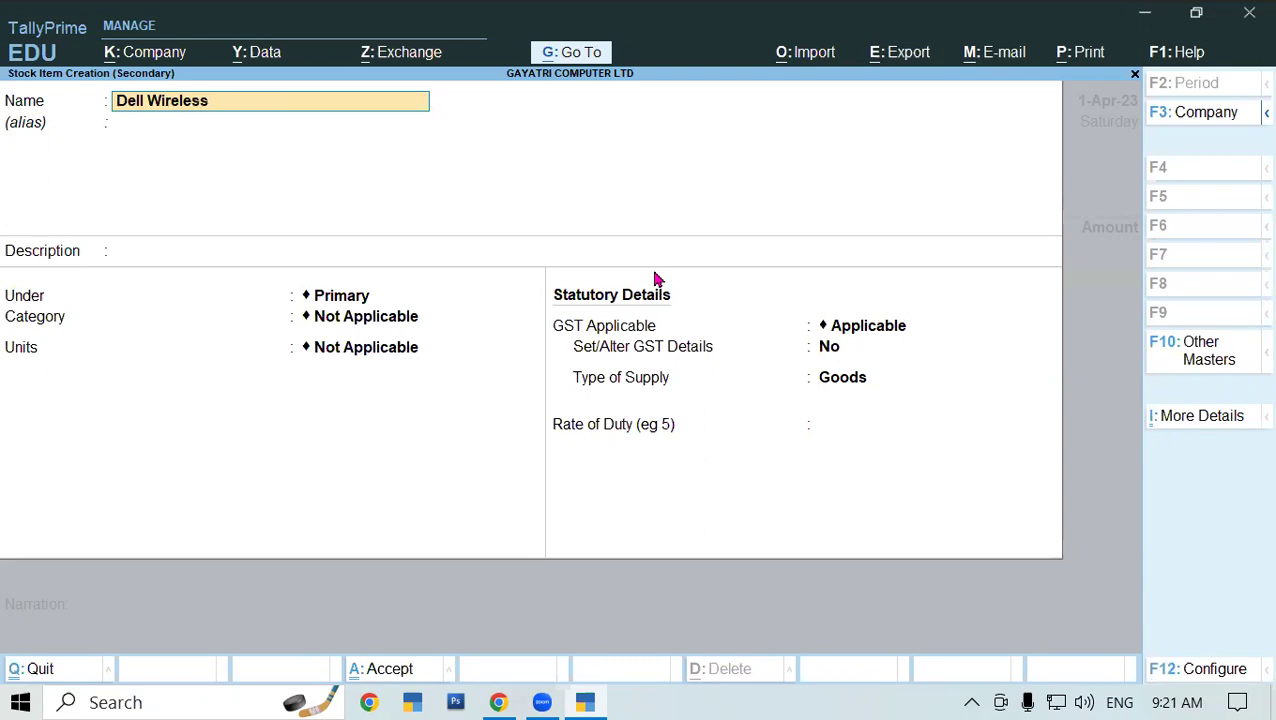
pyautogui.write(' co')
pyautogui.write('mbo')
pyautogui.write('km 117')
pyautogui.press('Return')
pyautogui.press('Return')
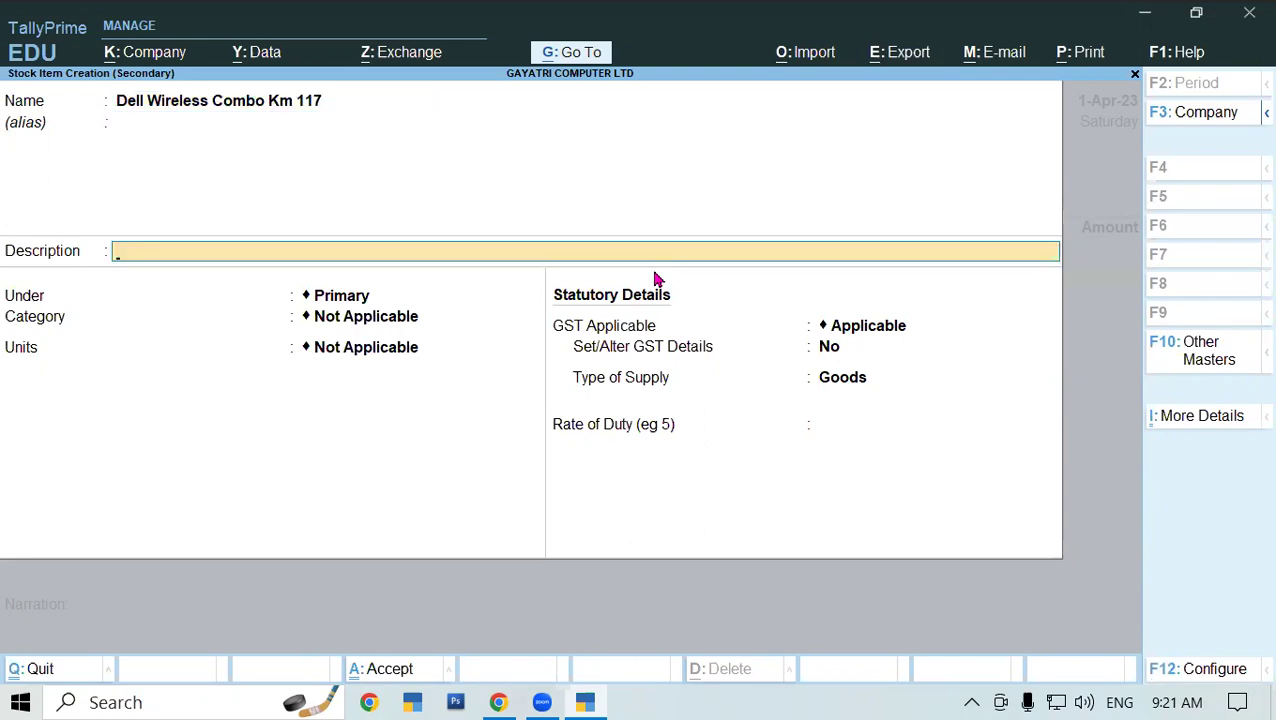
pyautogui.press('Return')
pyautogui.write('Ke')
pyautogui.press('Return')
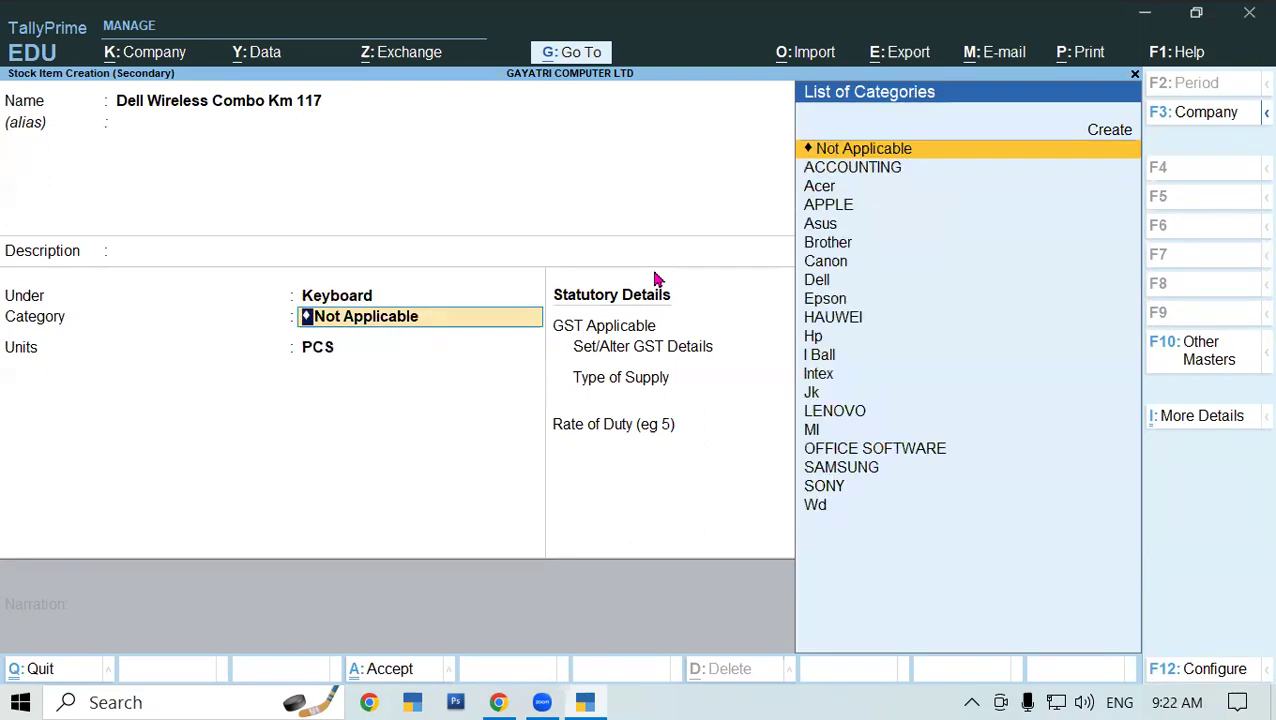
# Confirm the Keyboard group's GST details, then set category Dell and units PCS
pyautogui.press('BackSpace')
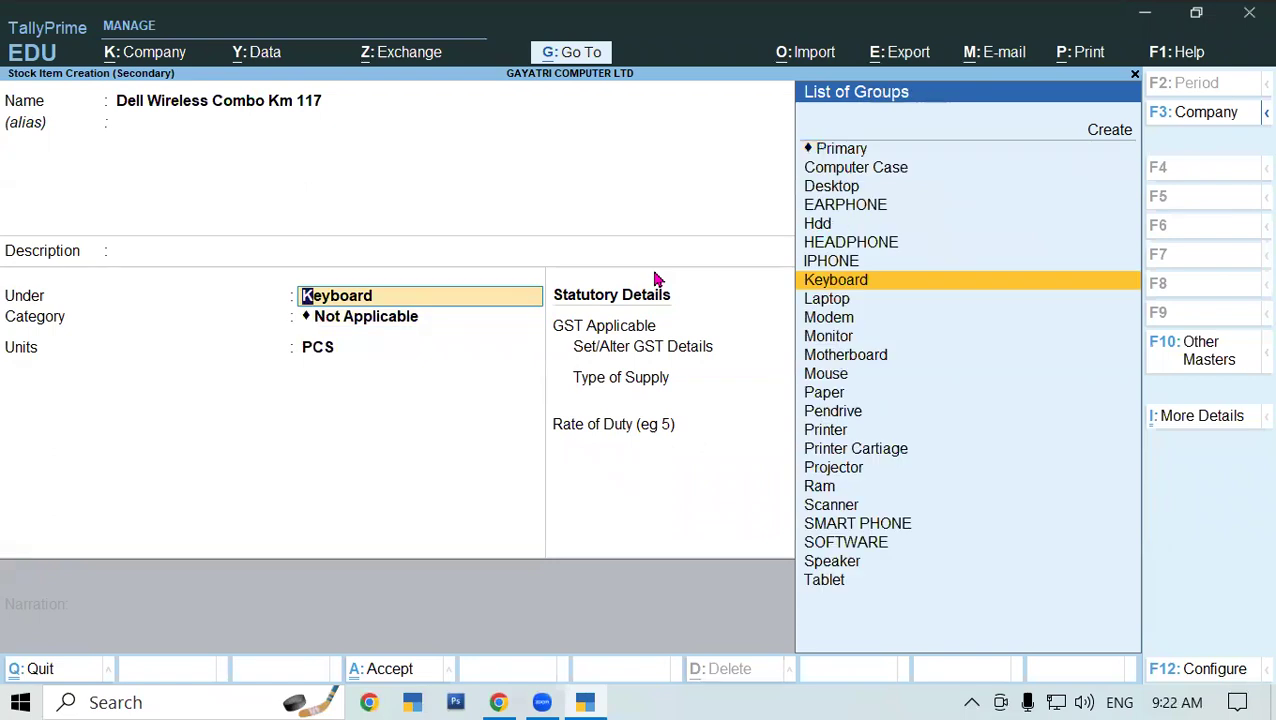
pyautogui.hotkey('ctrl', 'Return')
pyautogui.press('Return')
pyautogui.press('Return')
pyautogui.press('Return')
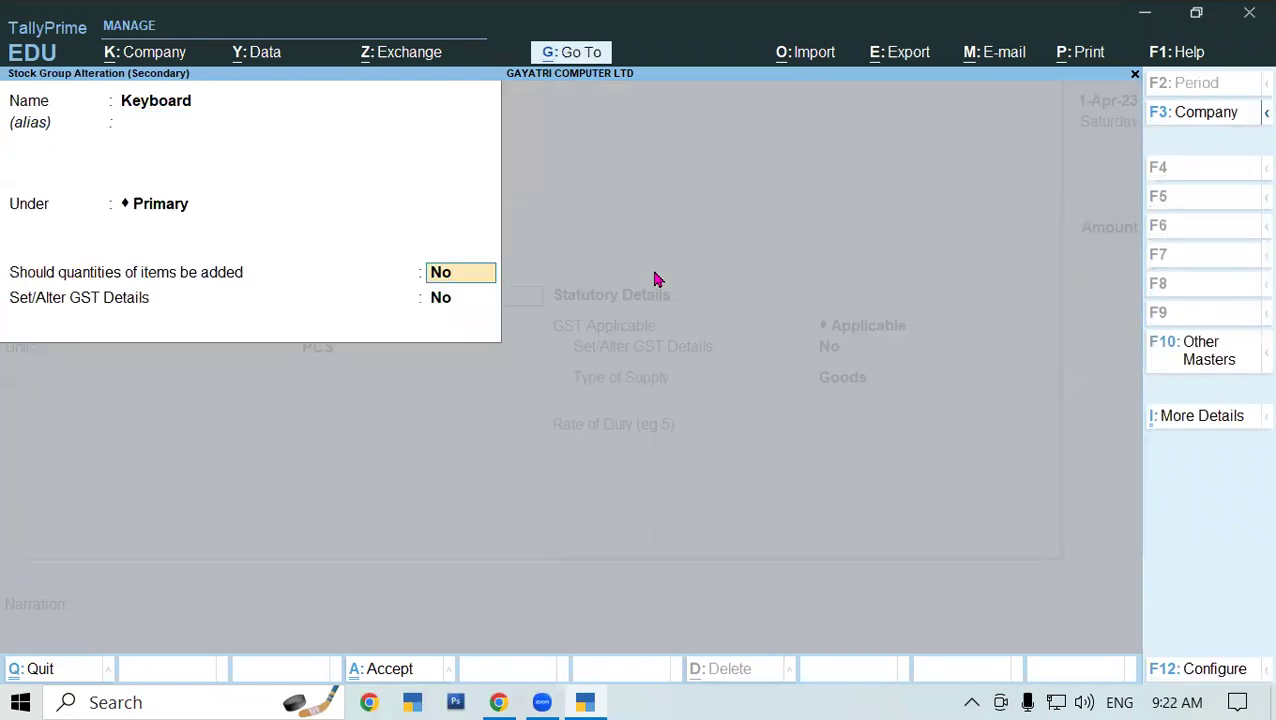
pyautogui.press('Return')
pyautogui.write('y')
pyautogui.press('Return')
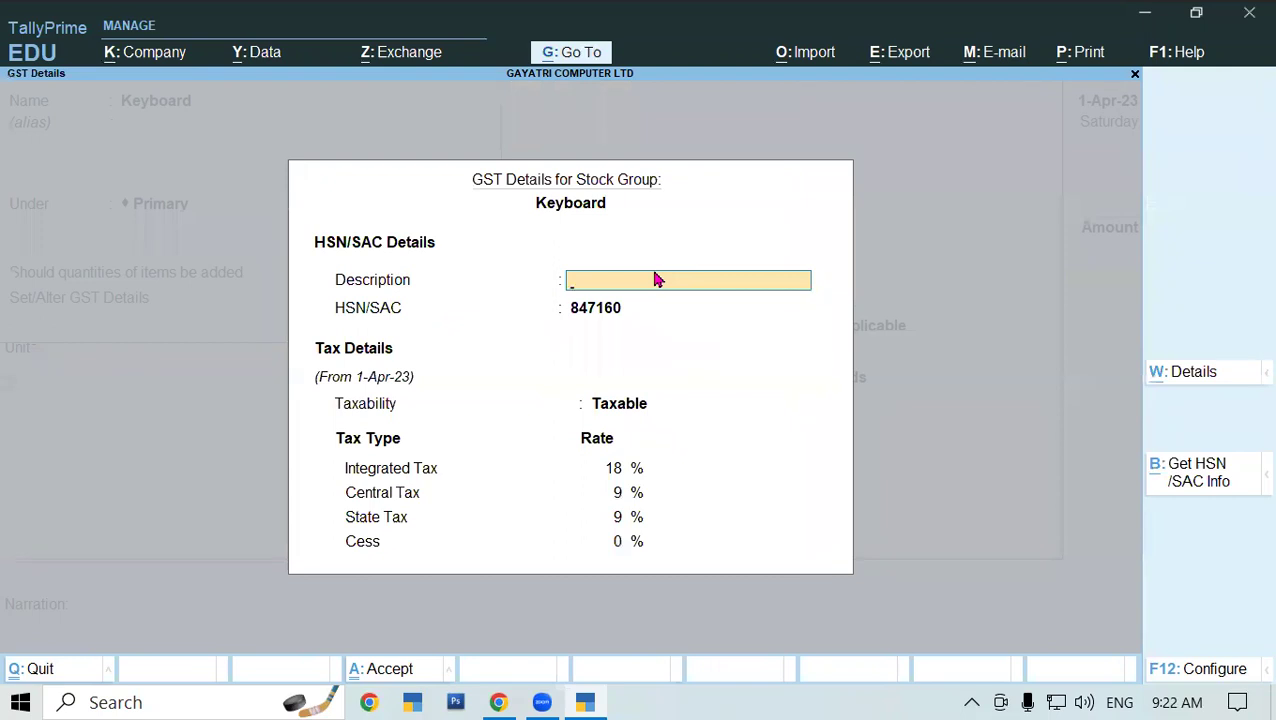
pyautogui.hotkey('ctrl', 'a')
pyautogui.press('y')
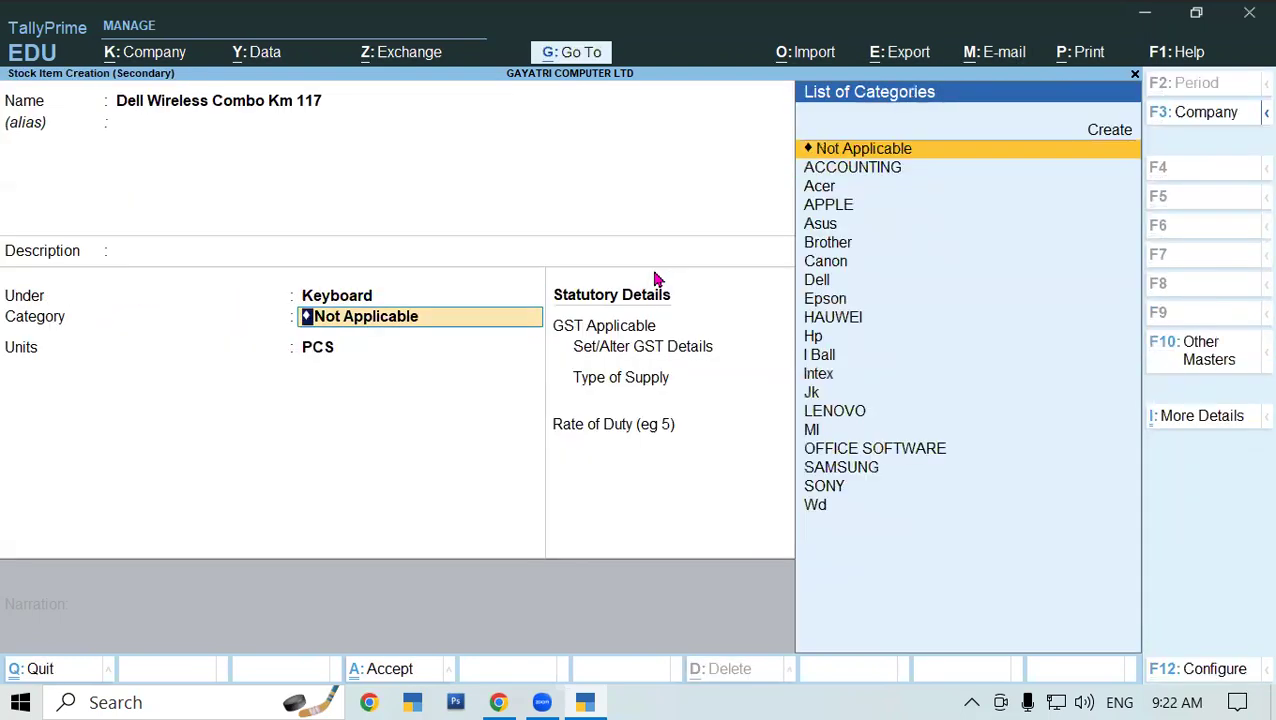
pyautogui.write('D')
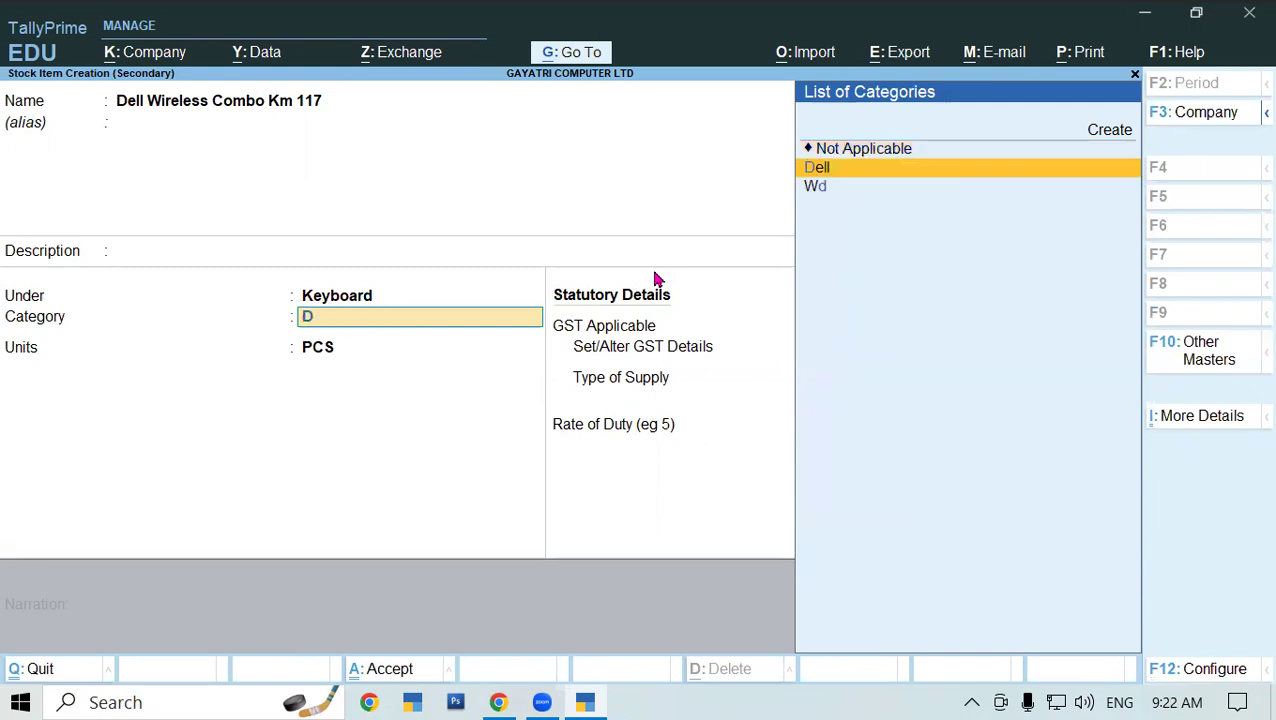
pyautogui.write('e')
pyautogui.press('Return')
pyautogui.press('Return')
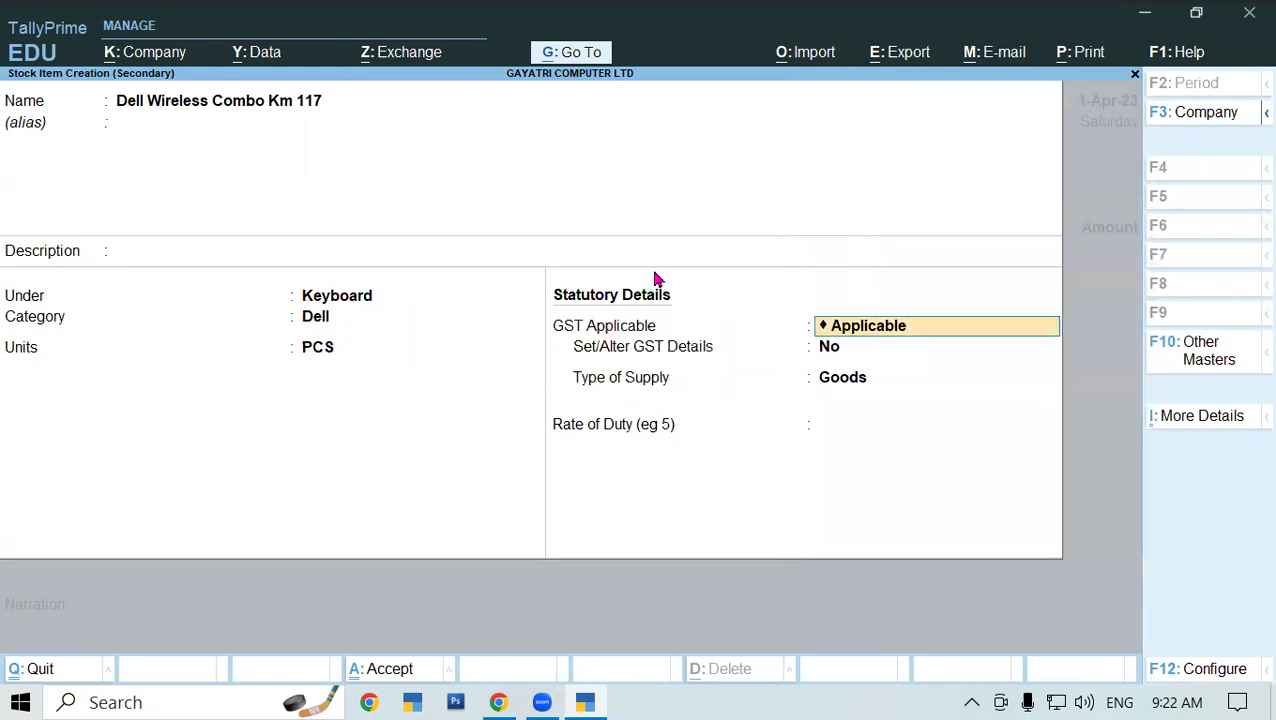
# Save the Dell item and allocate 1 PCS from SHOP at rate 1,059.32
pyautogui.hotkey('ctrl', 'a')
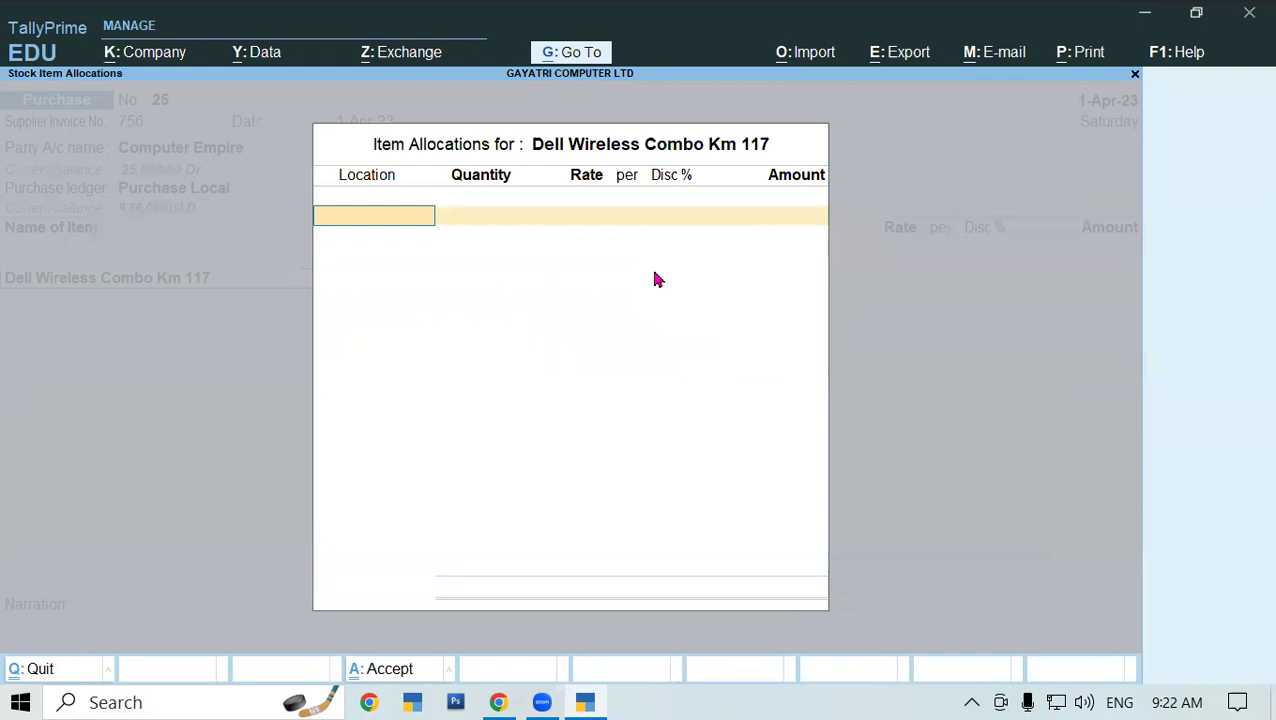
pyautogui.write('S')
pyautogui.press('Return')
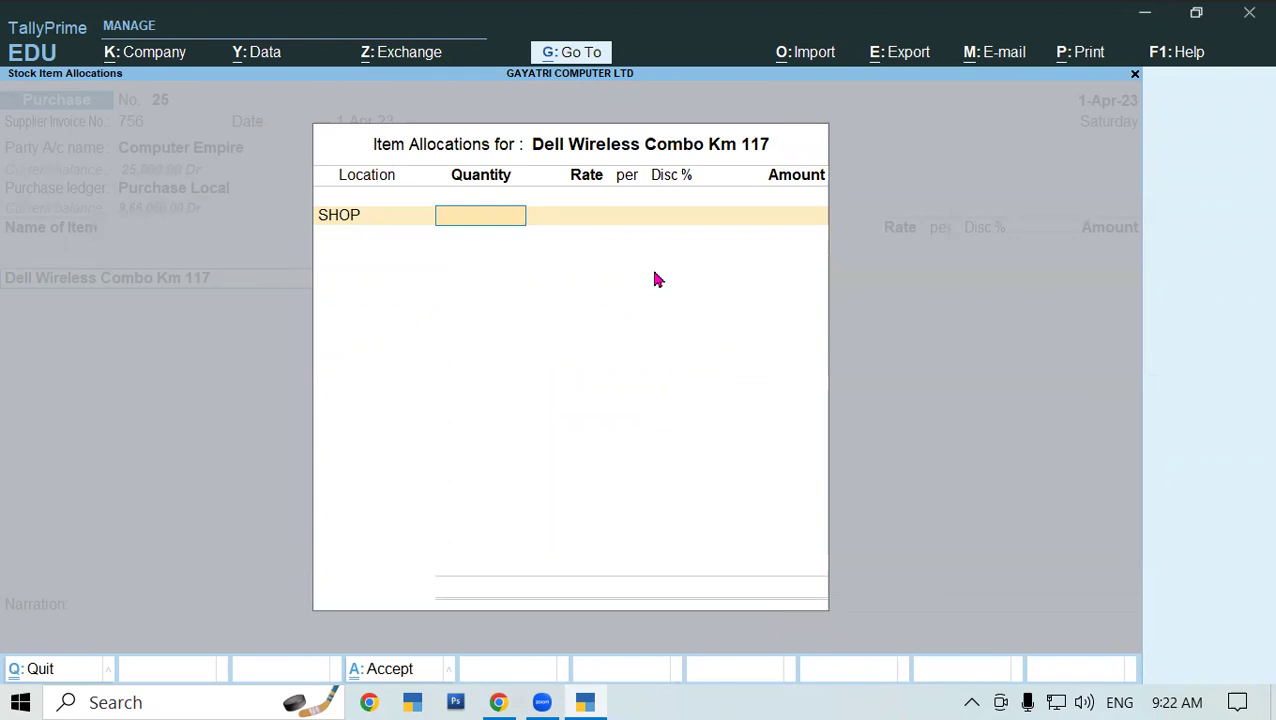
pyautogui.write('1')
pyautogui.press('Return')
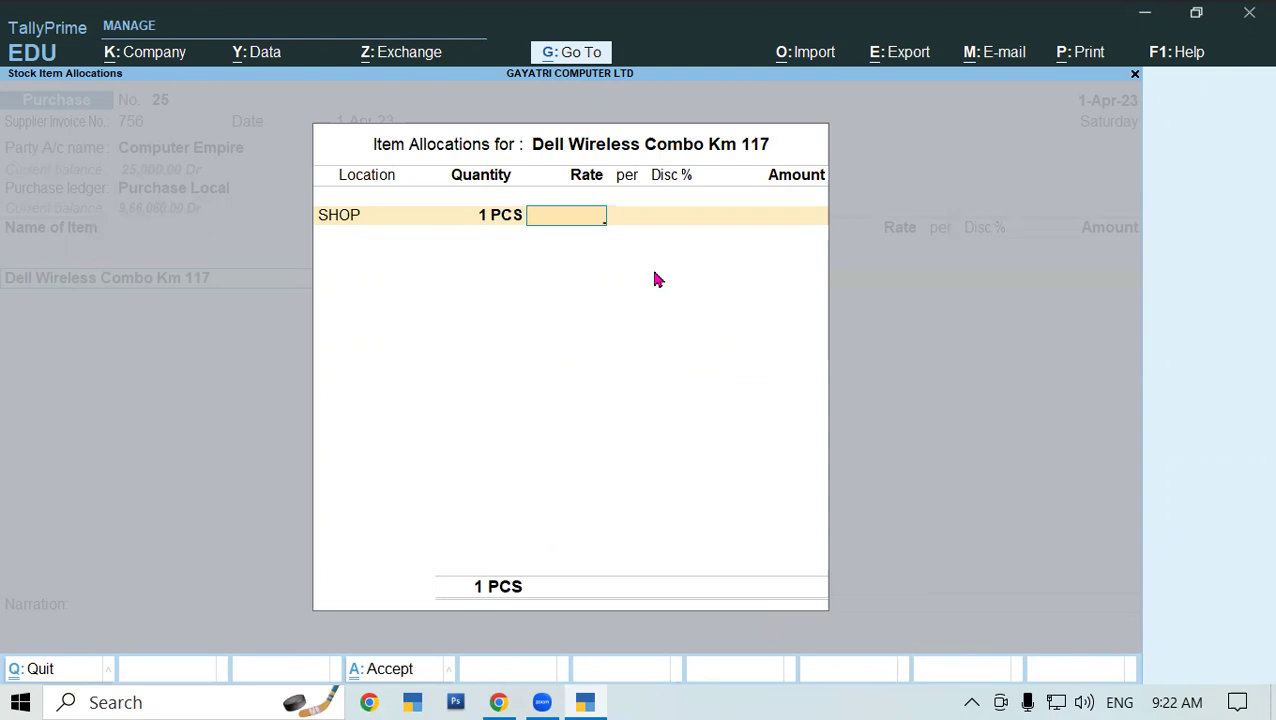
pyautogui.write('1,05')
pyautogui.write('9.32')
pyautogui.press('Return')
pyautogui.press('Return')
pyautogui.press('Return')
pyautogui.press('Return')
pyautogui.press('Return')
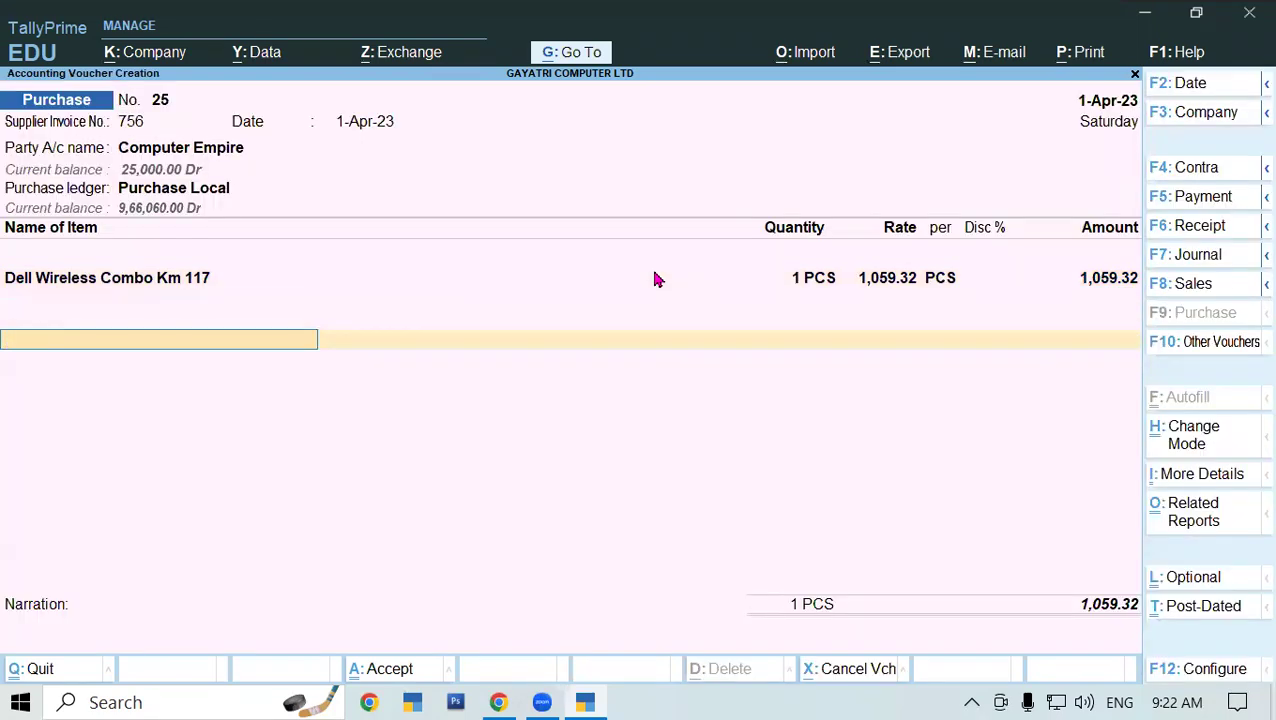
# Add CGST and SGST ledger lines of 95.34 each to the voucher
pyautogui.write('cg')
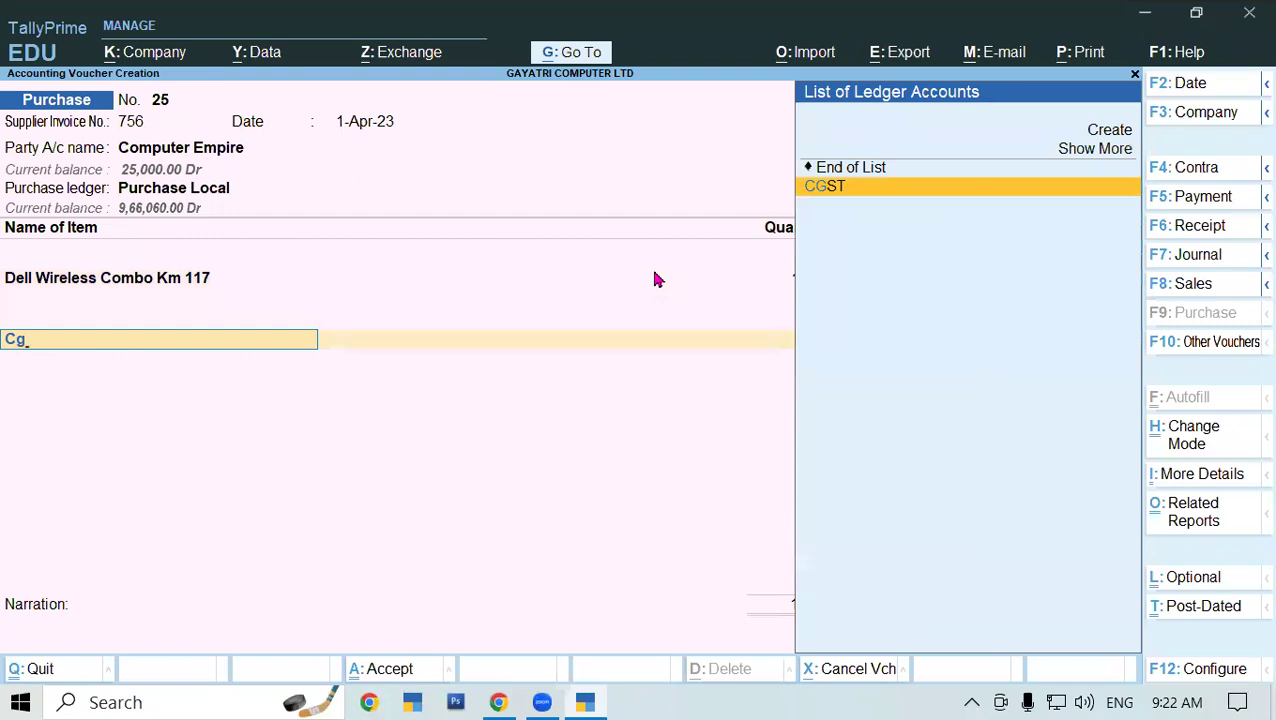
pyautogui.press('Return')
pyautogui.press('Return')
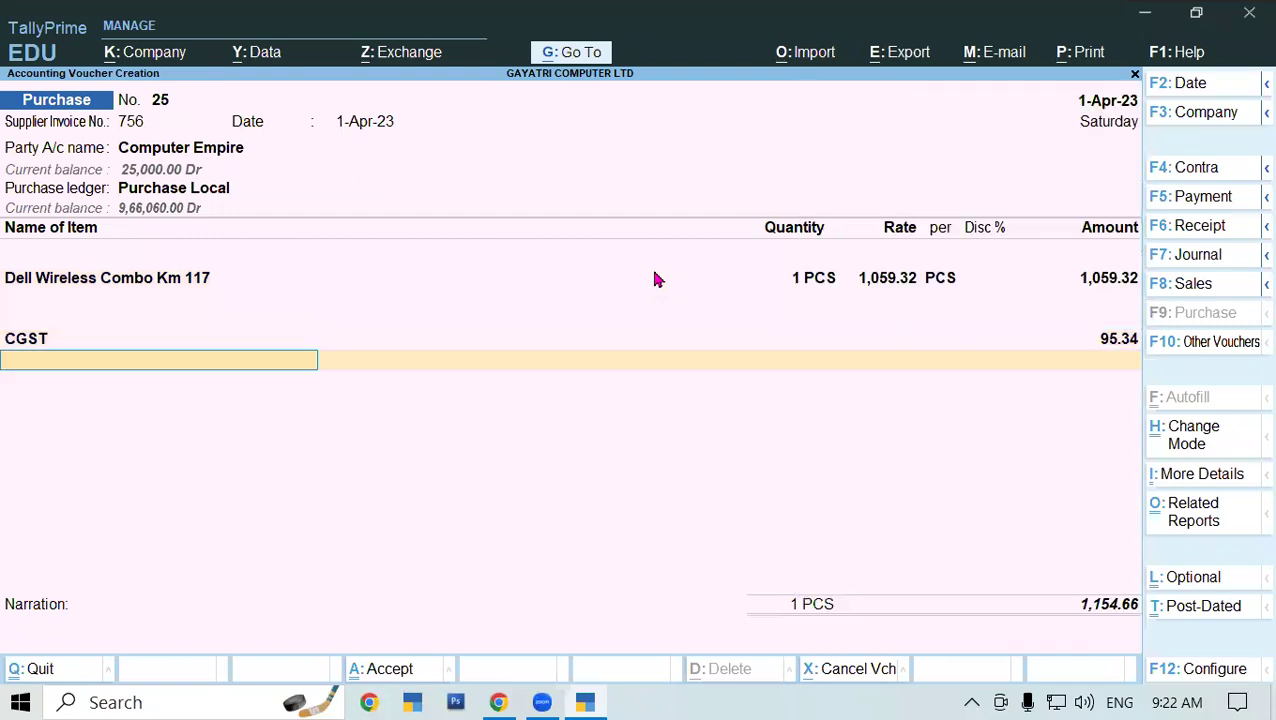
pyautogui.write('Sg')
pyautogui.press('Return')
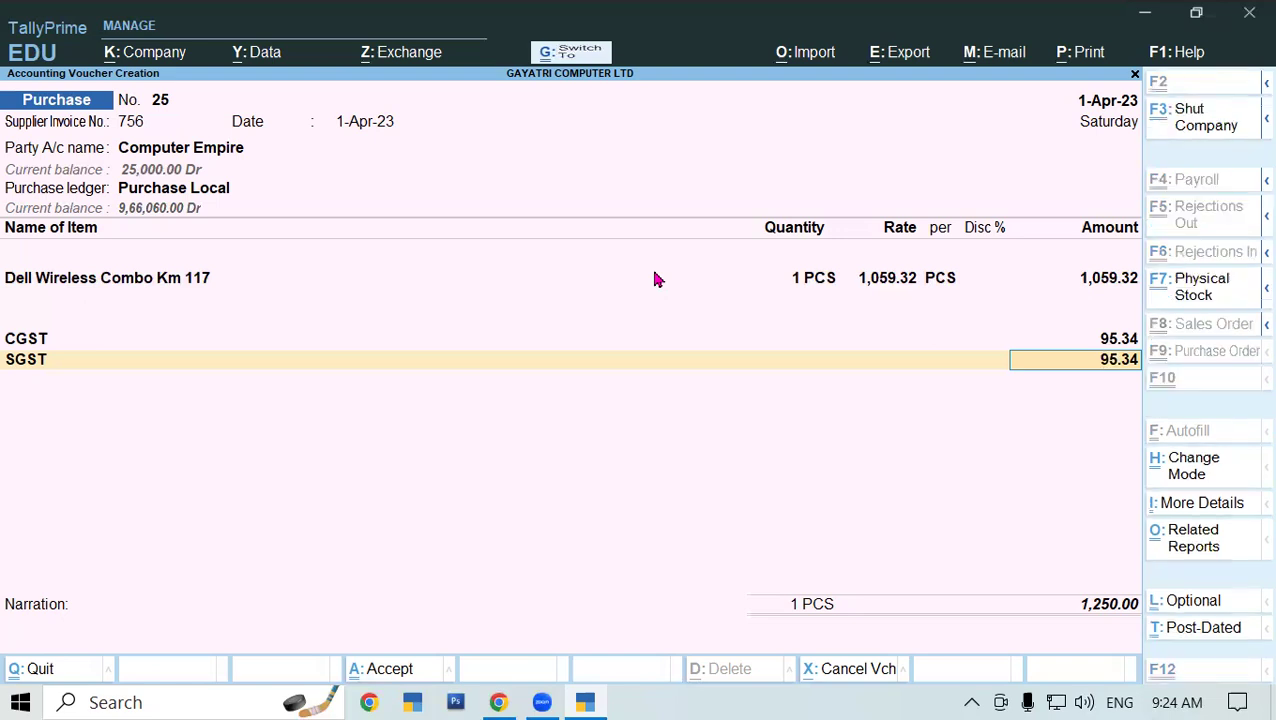
# Save voucher No. 25 and enter supplier invoice 6999 on voucher No. 26
pyautogui.hotkey('ctrl', 'a')
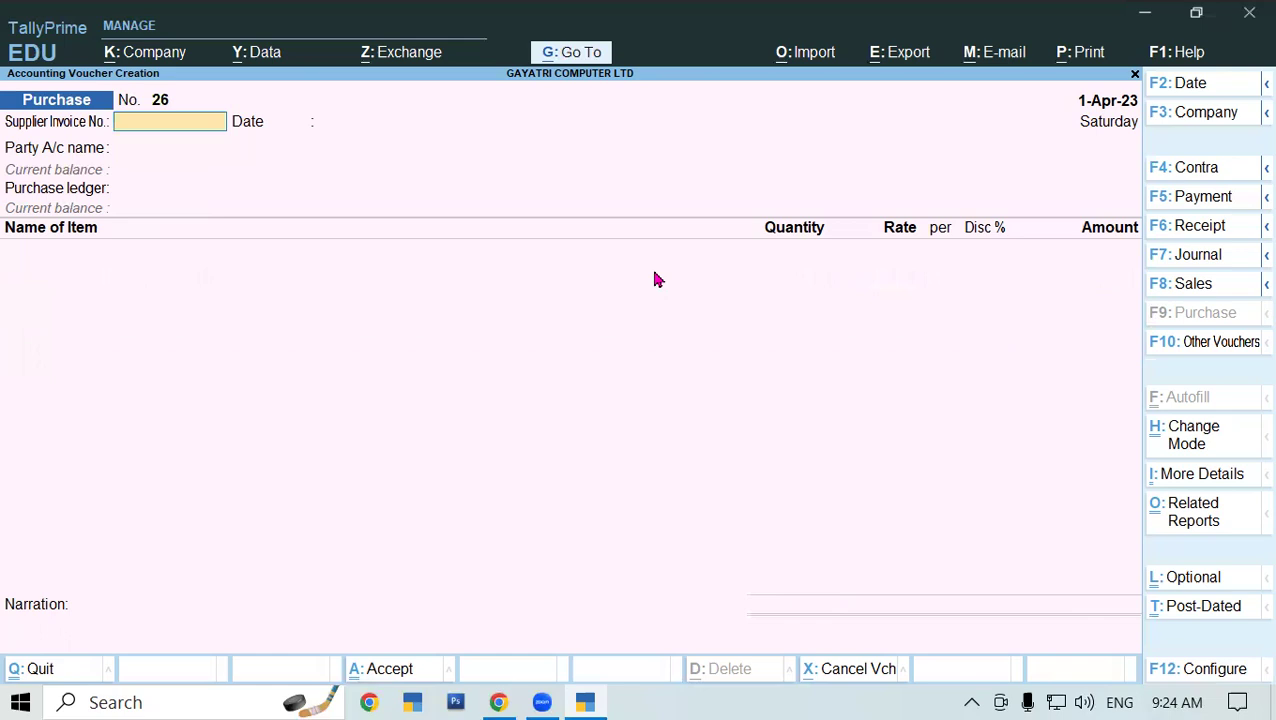
pyautogui.write('6999')
pyautogui.press('Return')
pyautogui.press('Return')
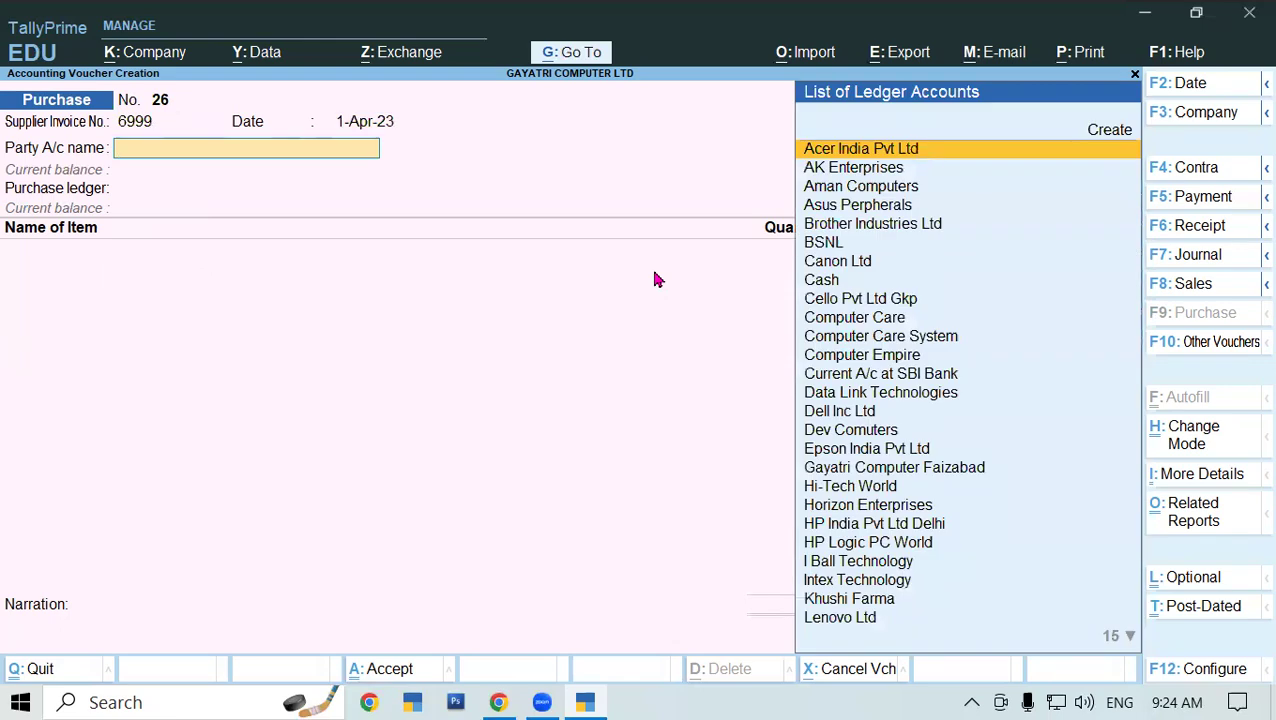
pyautogui.write('Com')
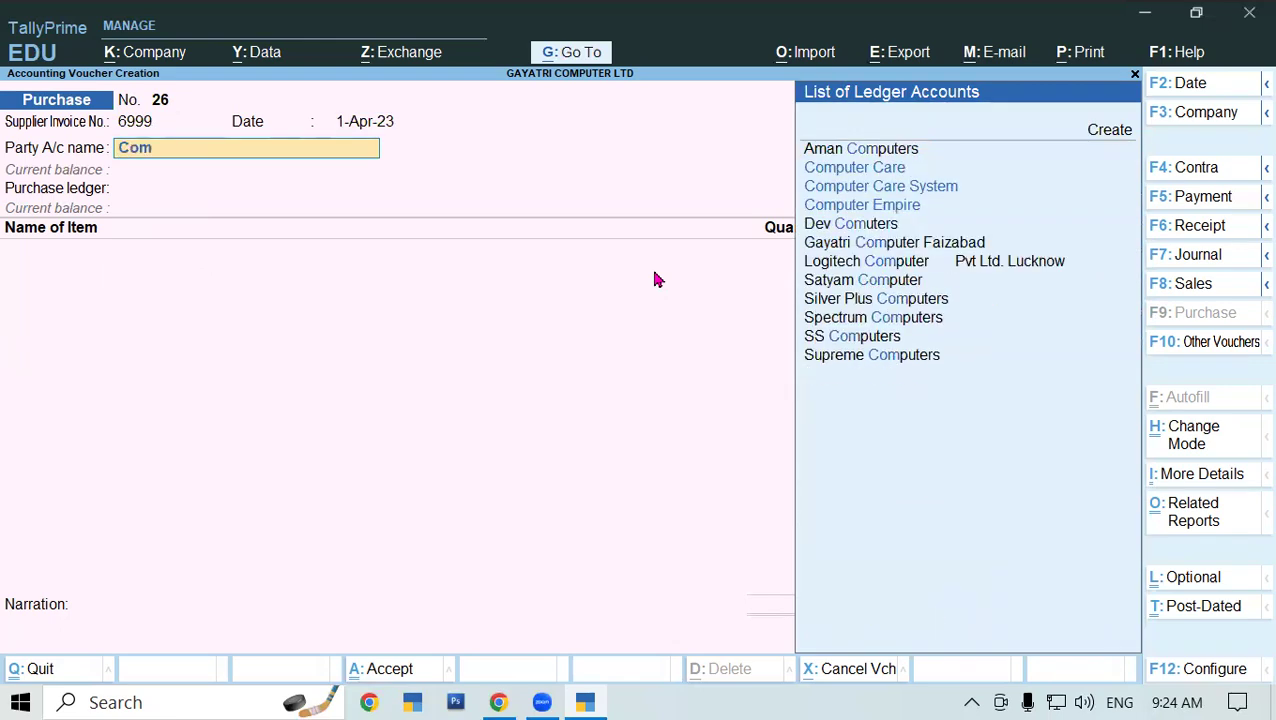
pyautogui.press('Return')
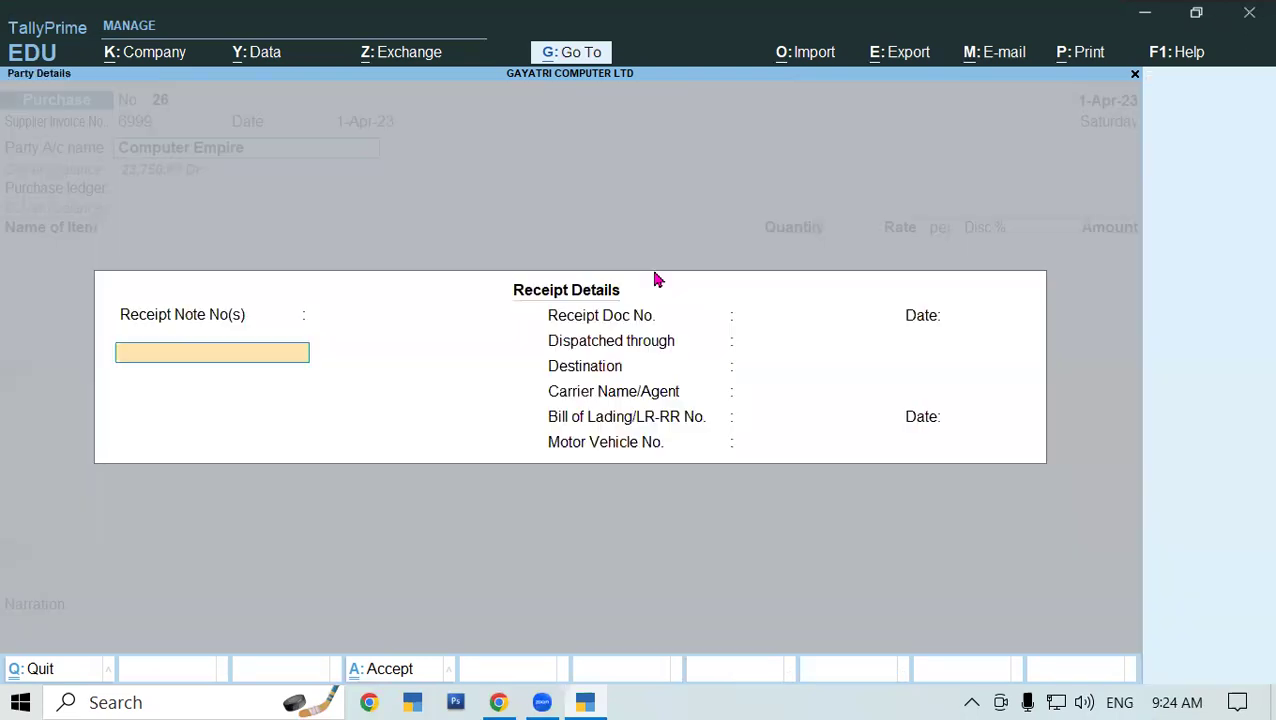
pyautogui.press('Escape')
pyautogui.press('BackSpace')
pyautogui.press('Return')
pyautogui.press('Return')
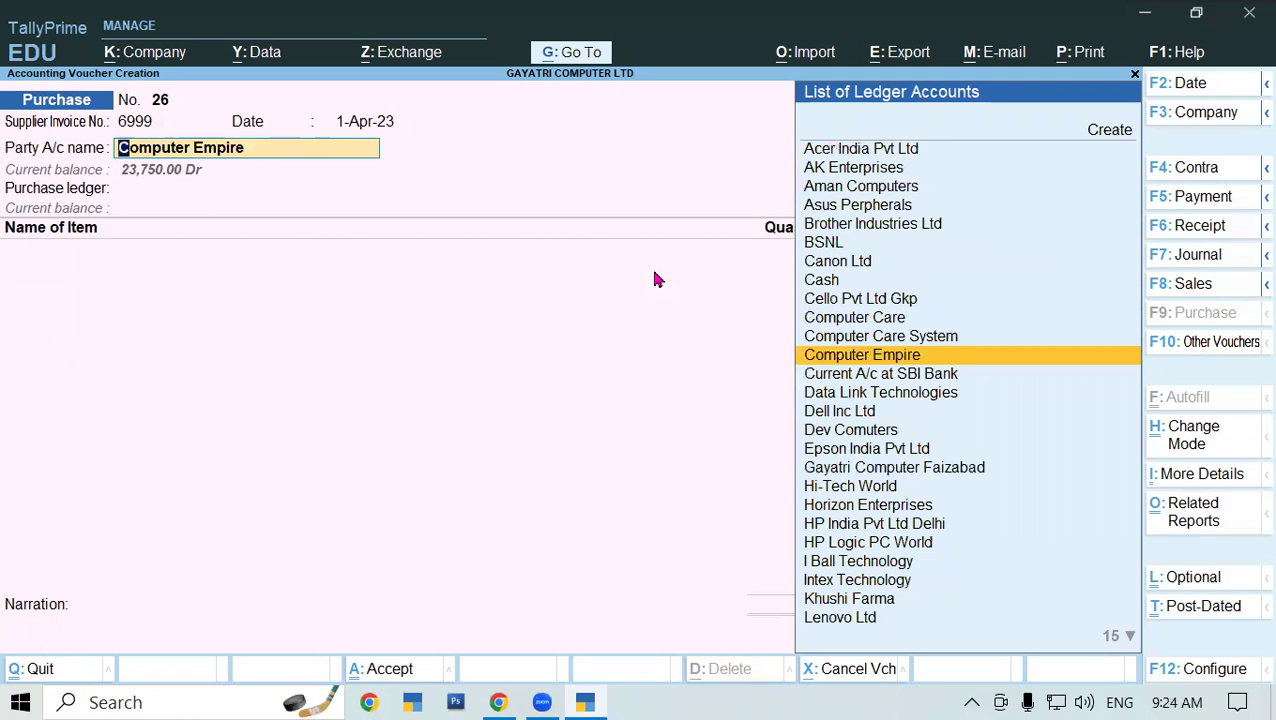
# Create party ledger Jalan Distributors under Sundry Creditors
pyautogui.hotkey('alt', 'c')
pyautogui.write('Jalan ')
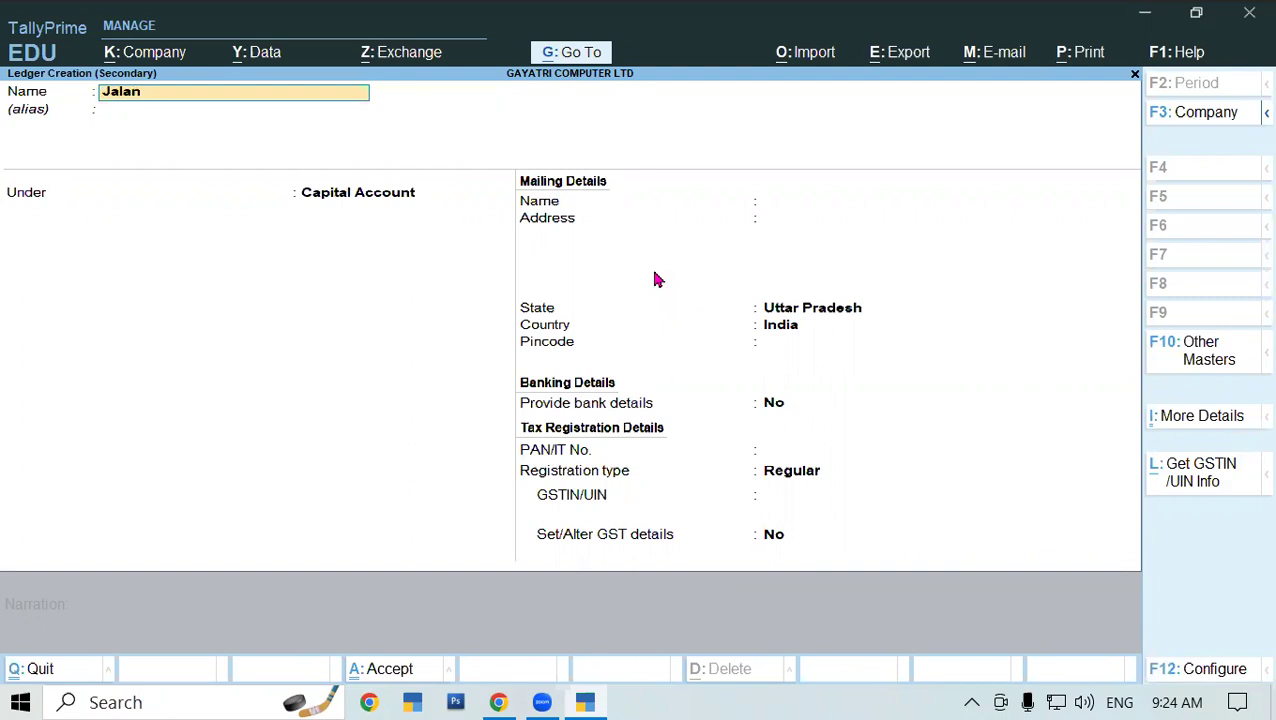
pyautogui.write('Distributer')
pyautogui.press('BackSpace')
pyautogui.press('BackSpace')
pyautogui.write('ors')
pyautogui.press('Return')
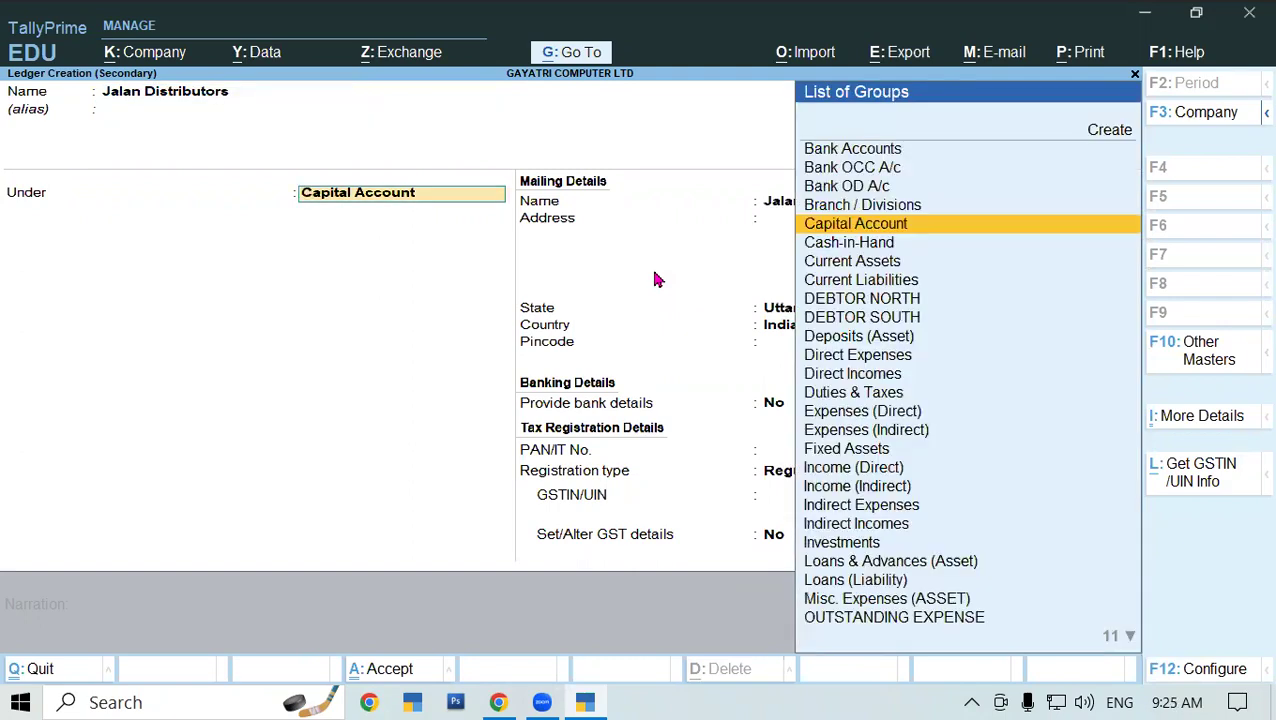
pyautogui.write('Sun')
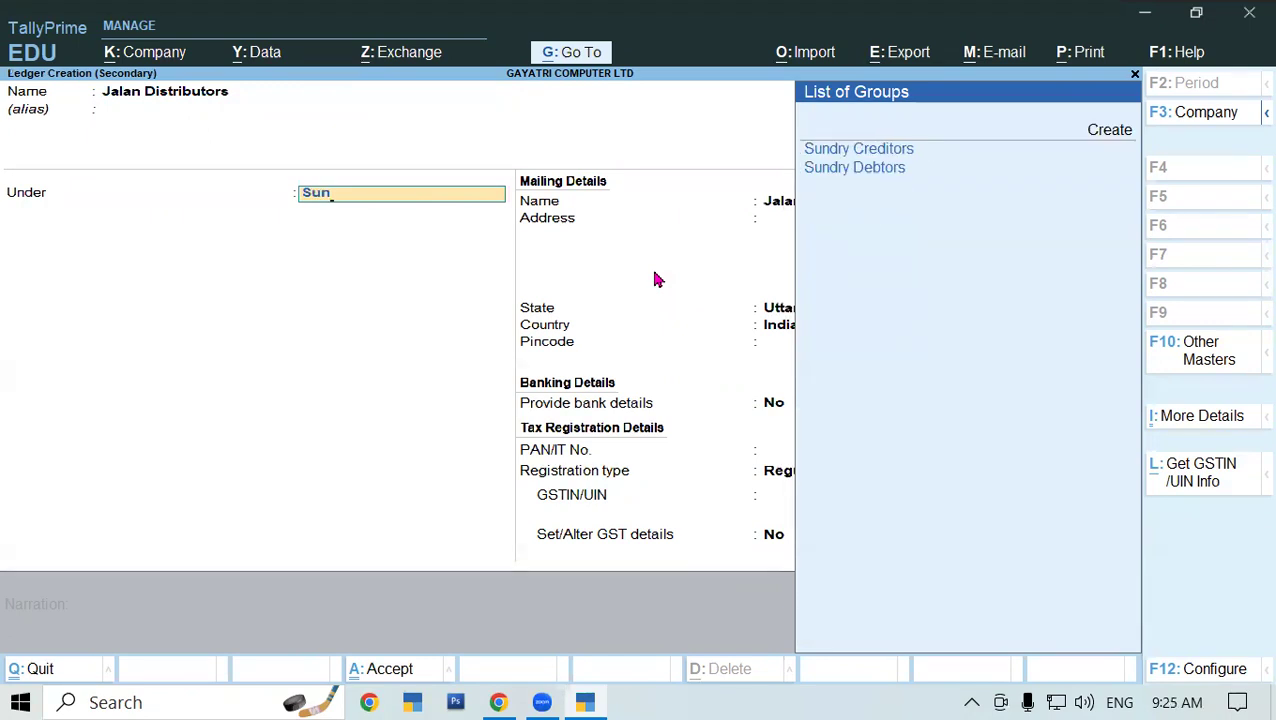
pyautogui.press('Return')
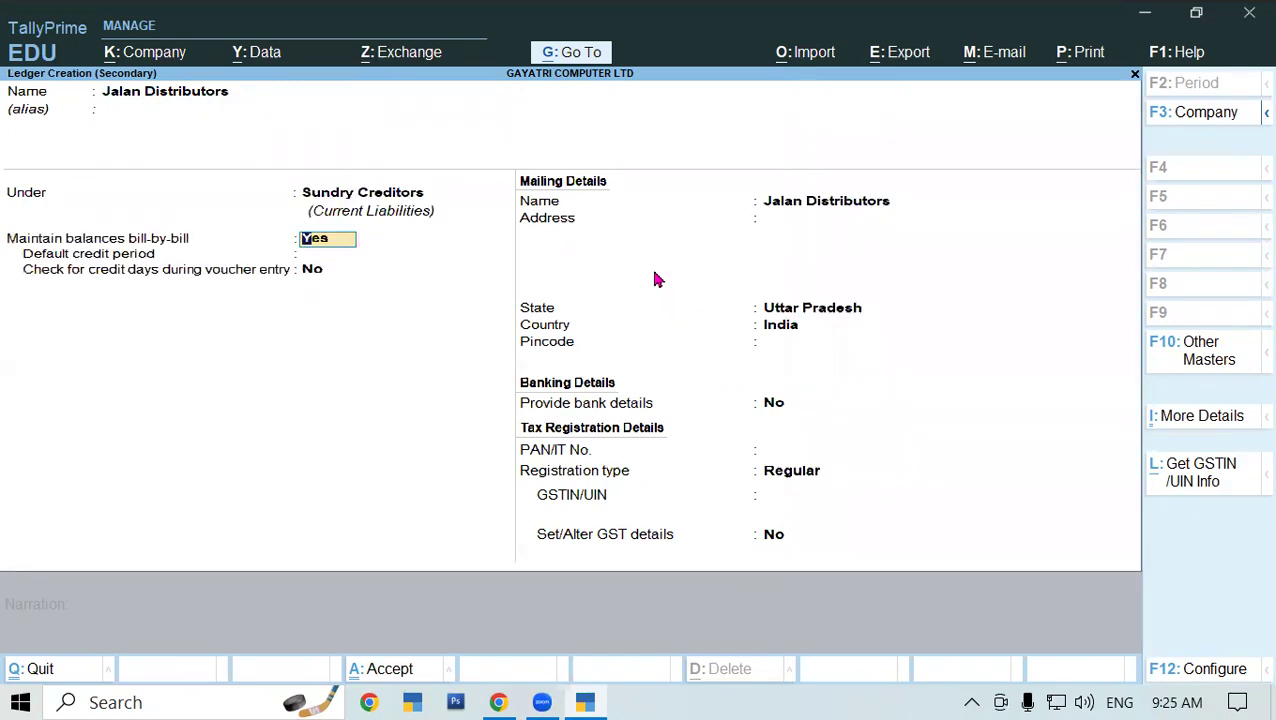
pyautogui.hotkey('ctrl', 'a')
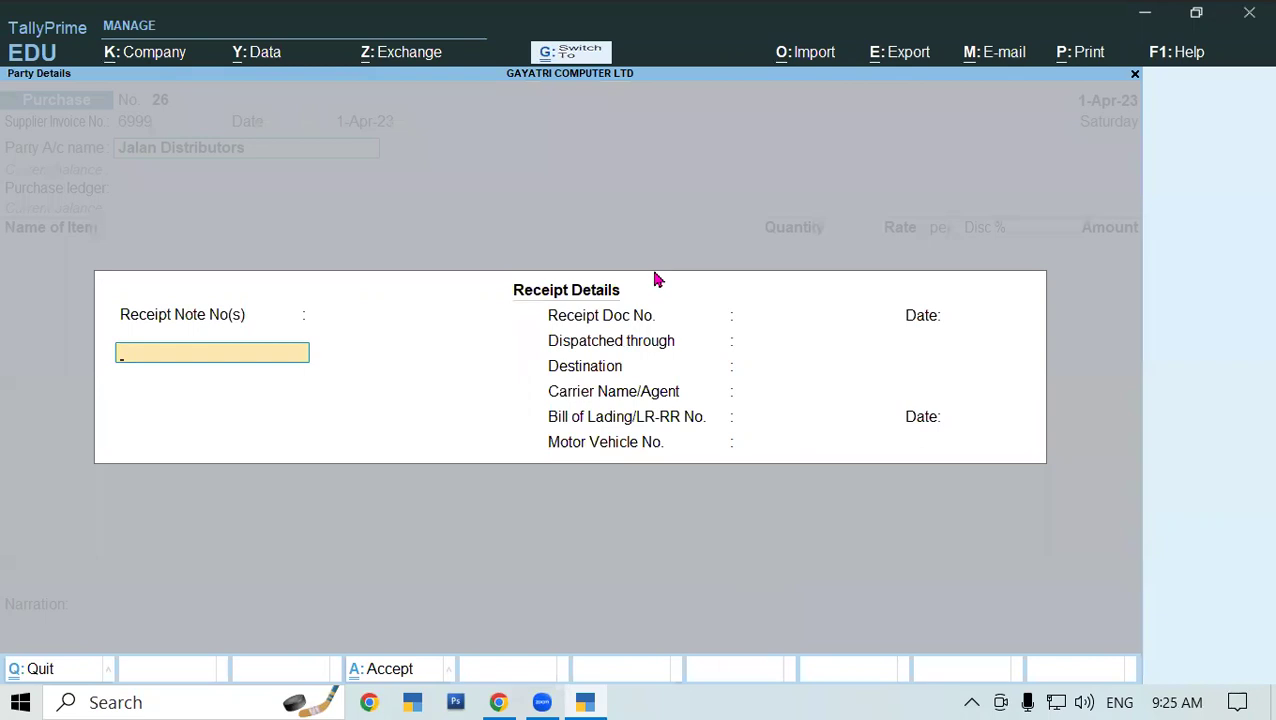
# Select Purchase Local as the purchase ledger
pyautogui.hotkey('ctrl', 'a')
pyautogui.hotkey('ctrl', 'a')
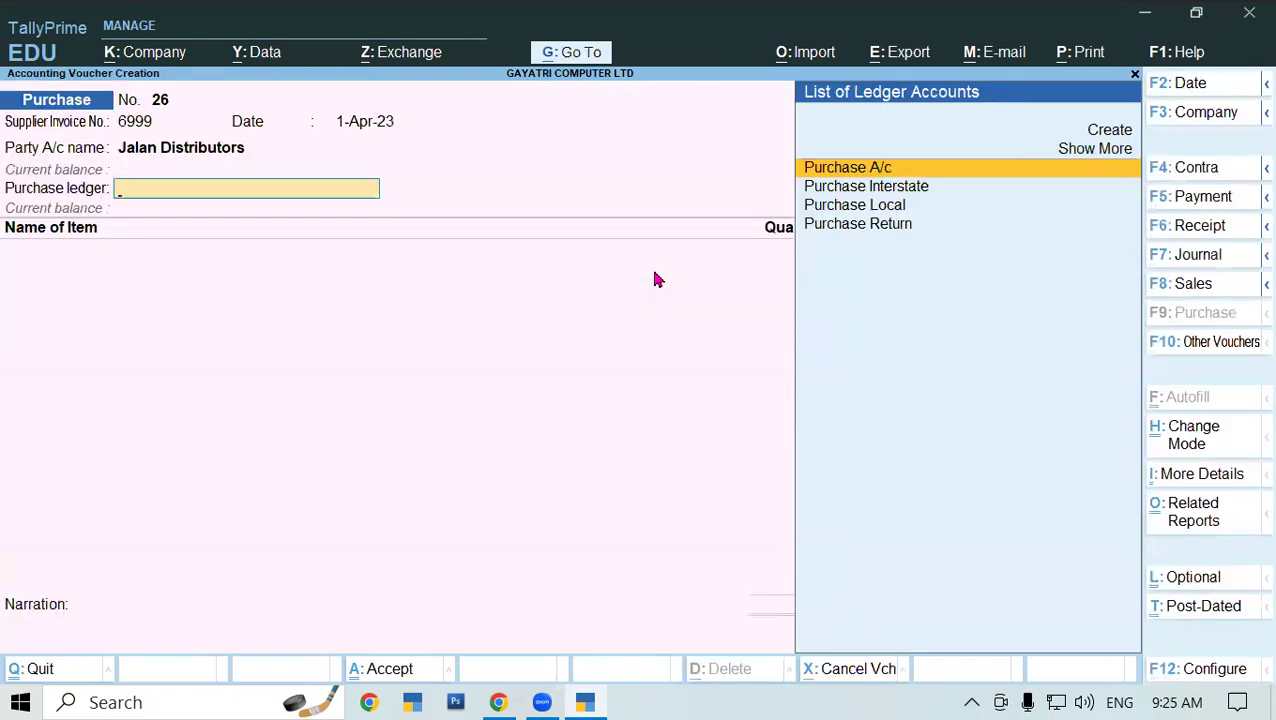
pyautogui.press('Down')
pyautogui.press('Down')
pyautogui.press('Down')
pyautogui.press('Up')
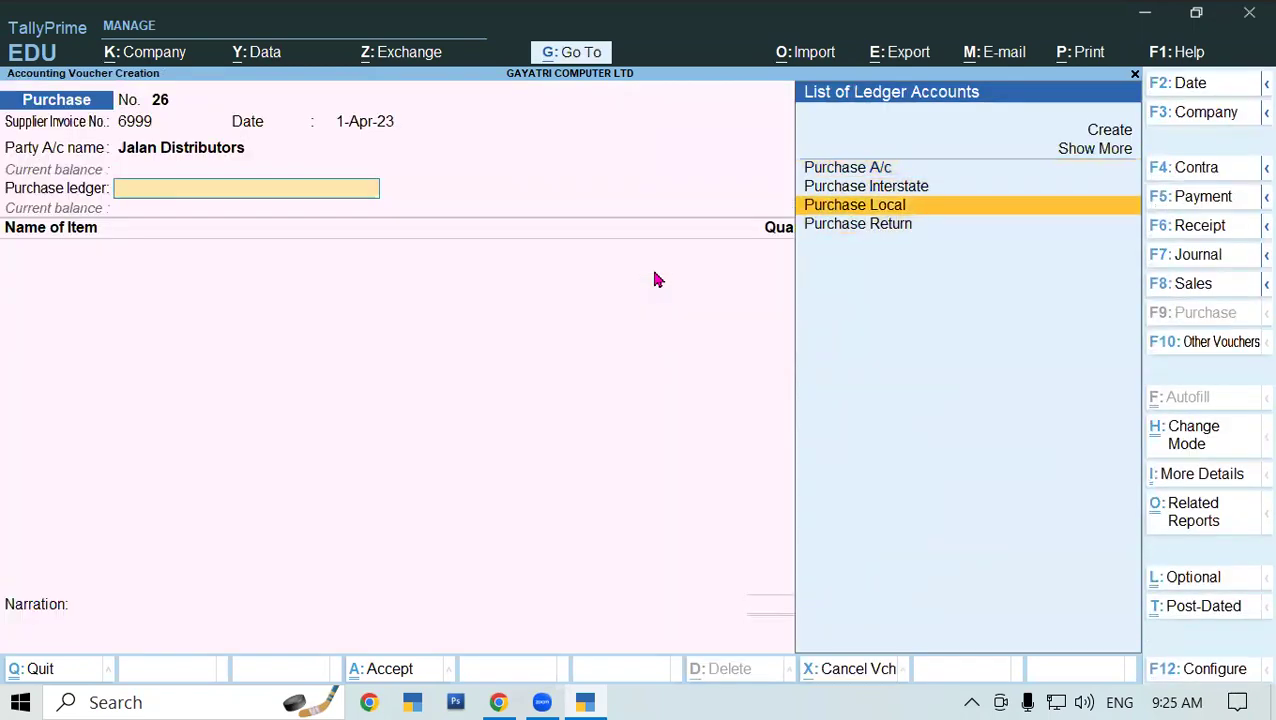
pyautogui.press('Return')
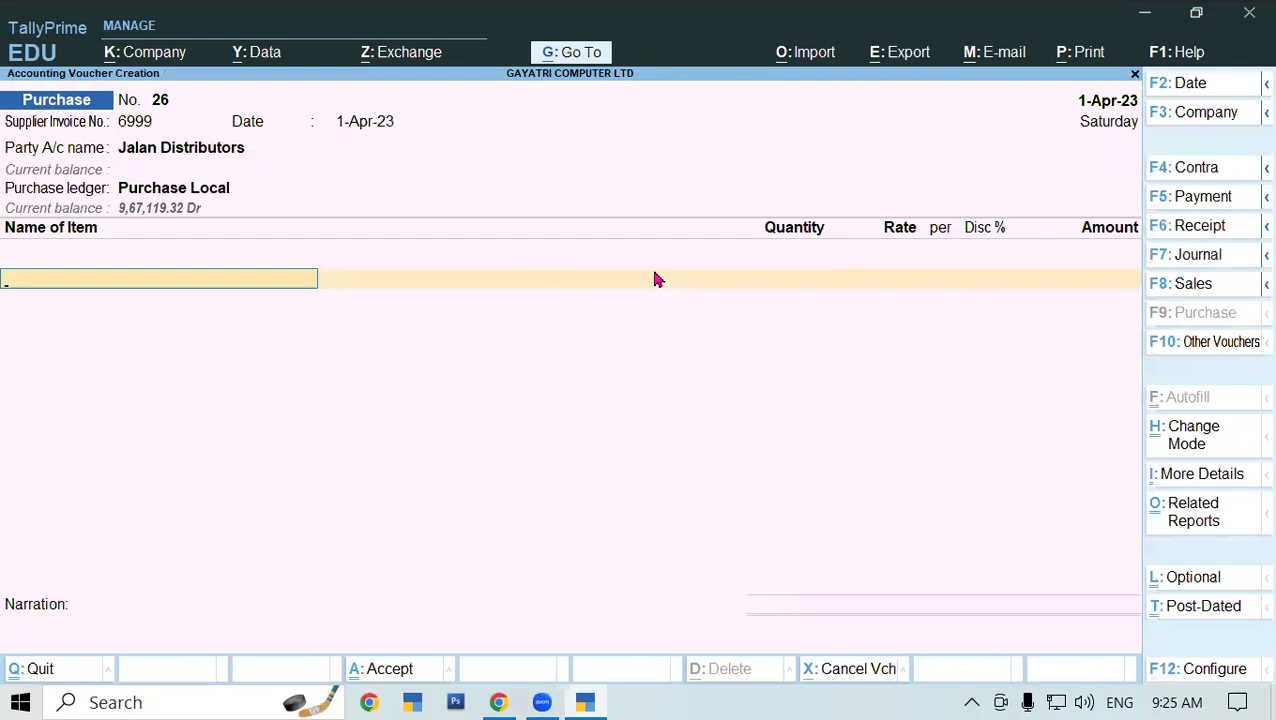
pyautogui.hotkey('alt', 'c')
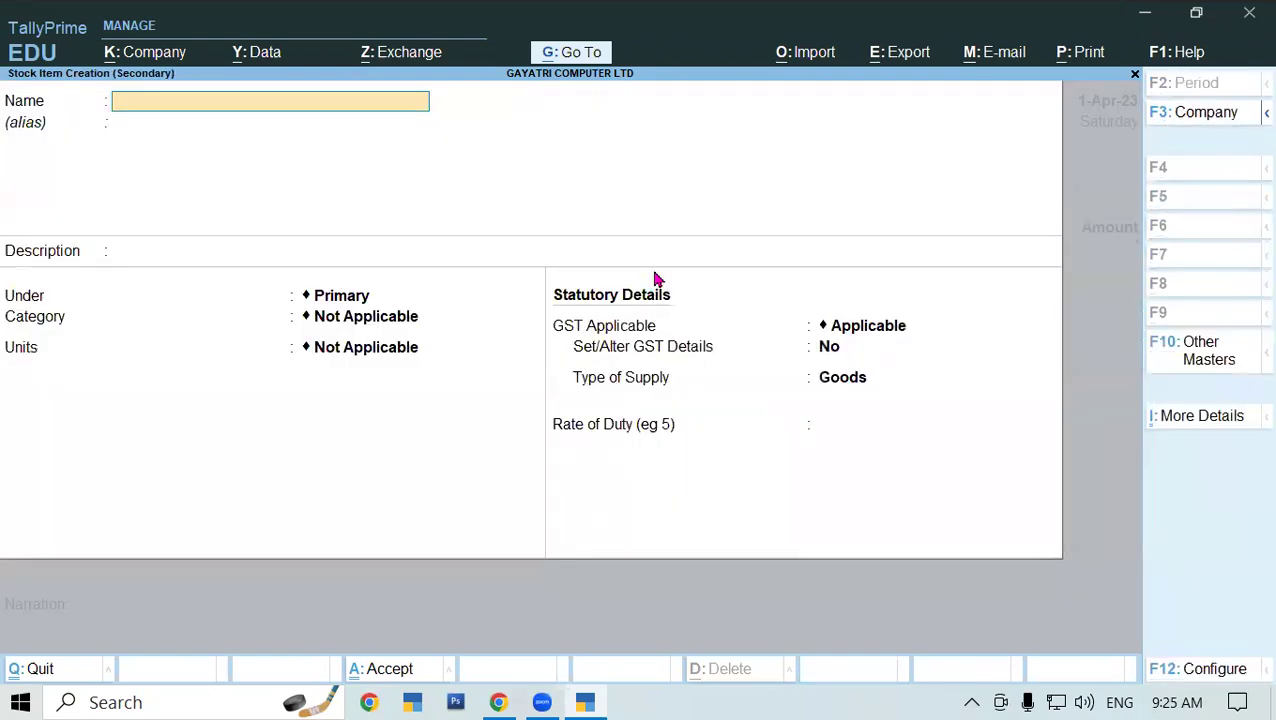
# Create stock item COMPAQ 18.5' LED MONITOR under Monitor with its S/N-CN04 serial-number description
pyautogui.write('COM')
pyautogui.write('PAQ ')
pyautogui.write("18.5' ")
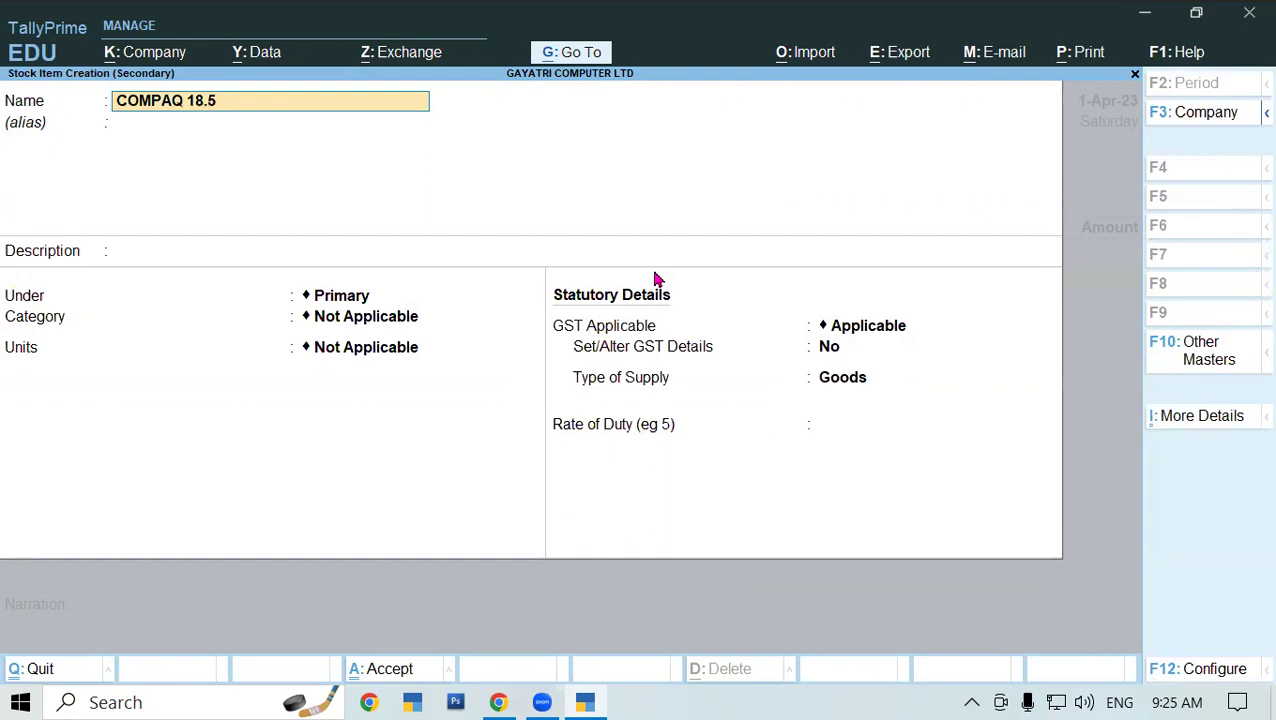
pyautogui.write('LED MONITOR')
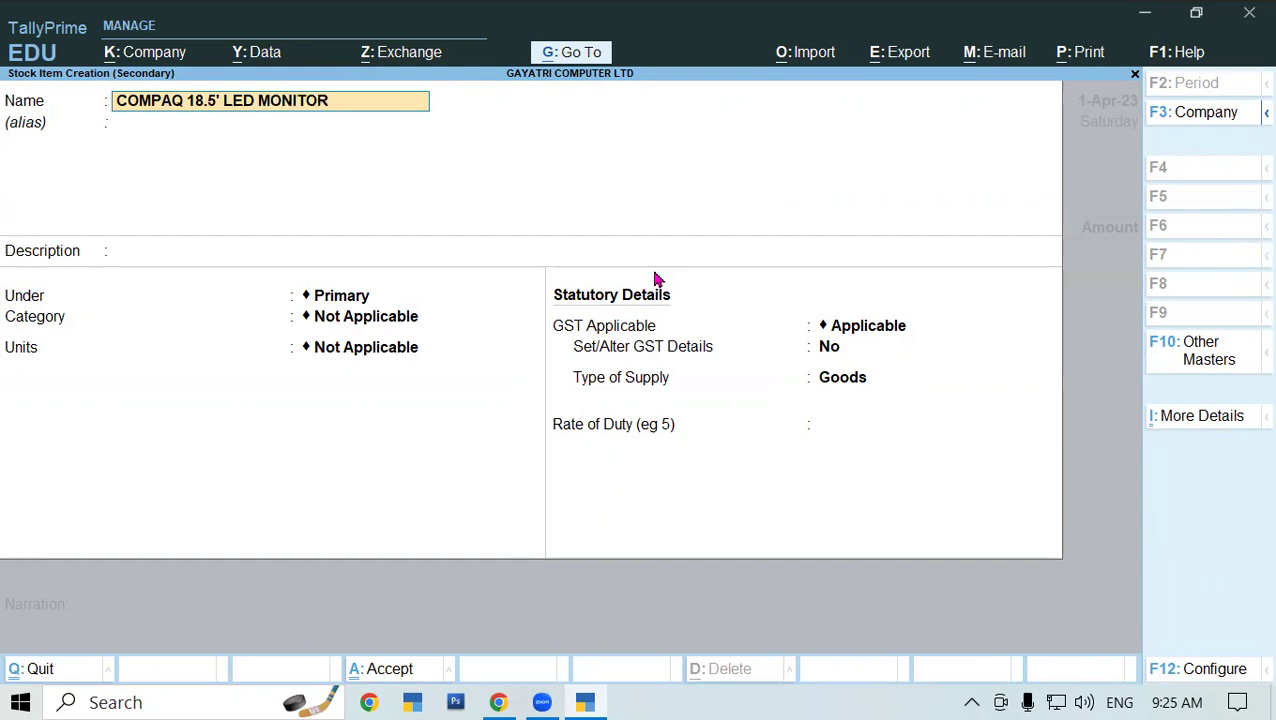
pyautogui.press('Return')
pyautogui.press('Return')
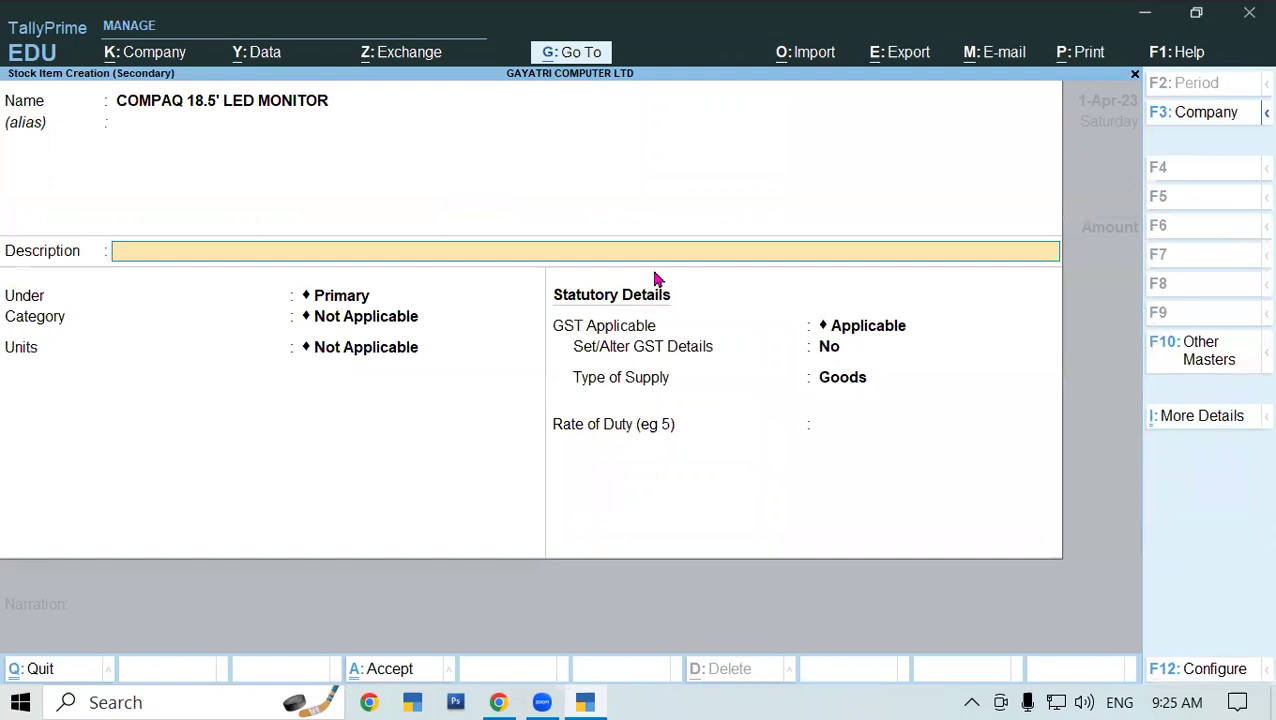
pyautogui.write('S/N-')
pyautogui.write('CN0')
pyautogui.write('4')
pyautogui.write('60')
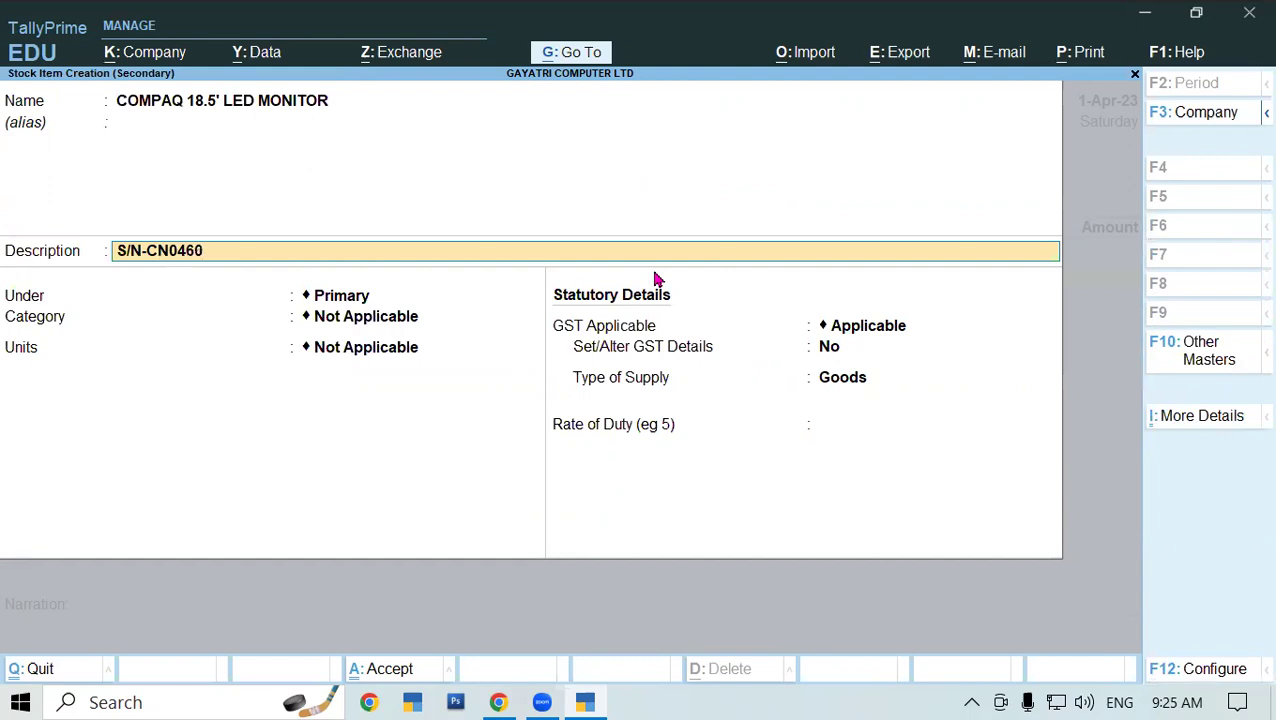
pyautogui.write('CR')
pyautogui.write('3/')
pyautogui.write('DCL/')
pyautogui.write('CRC/CY')
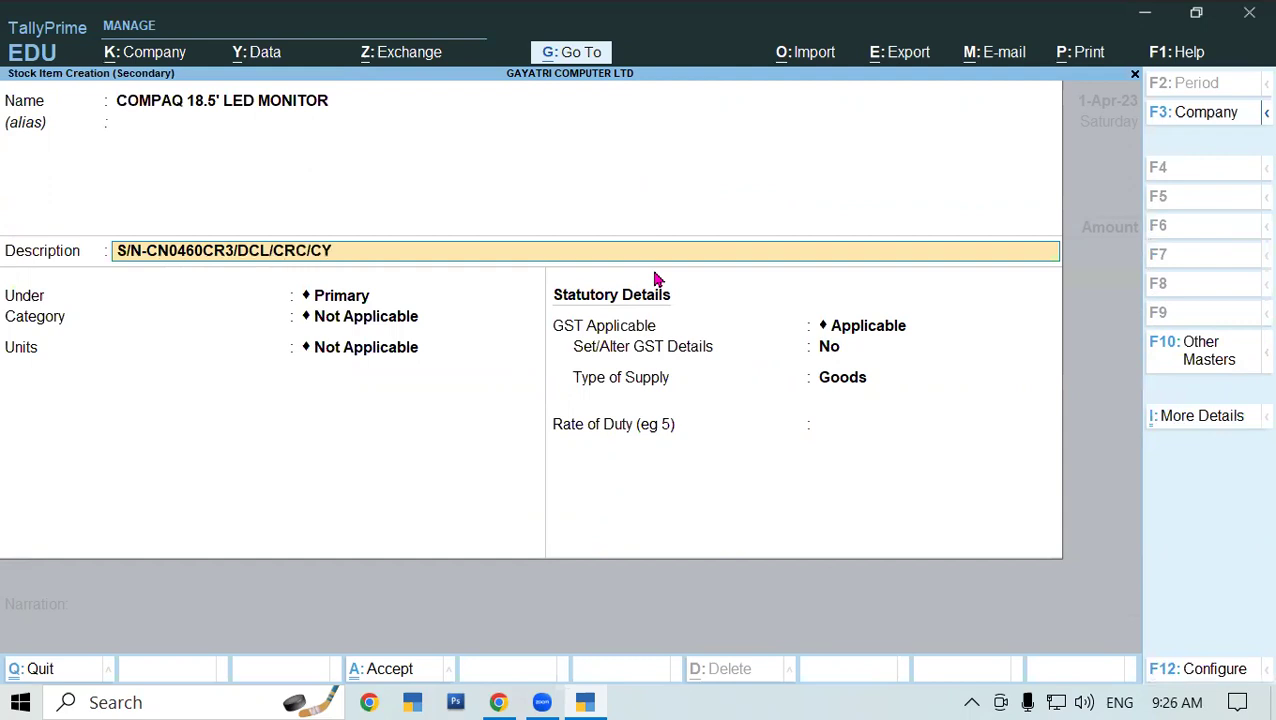
pyautogui.write('4')
pyautogui.write('/CR8')
pyautogui.write('/DHM/')
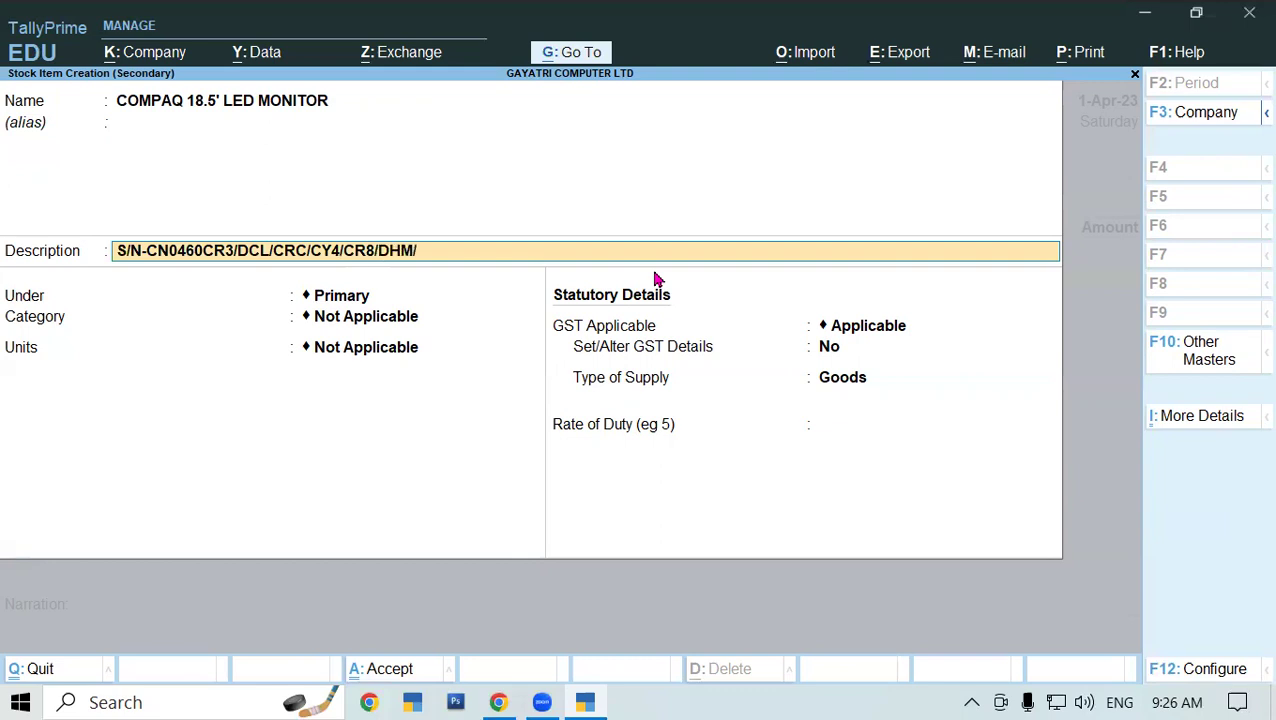
pyautogui.write('D2P/')
pyautogui.write('D3T')
pyautogui.press('Return')
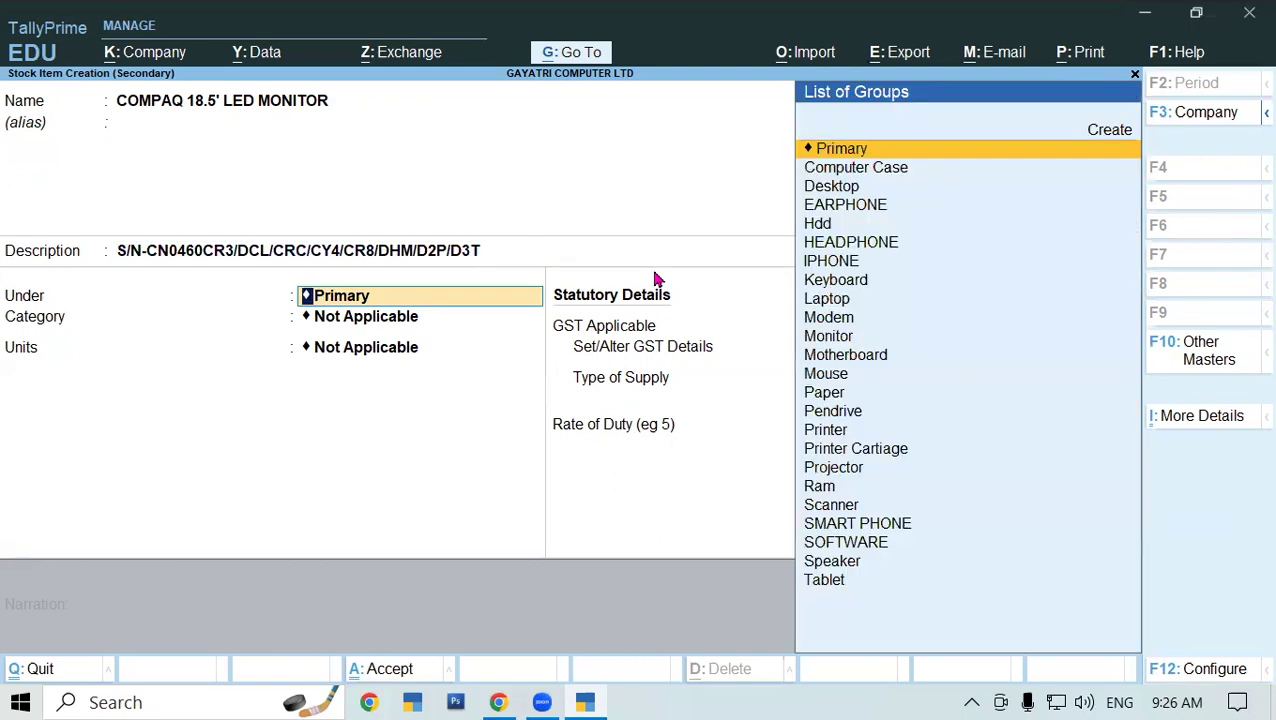
pyautogui.write('MO')
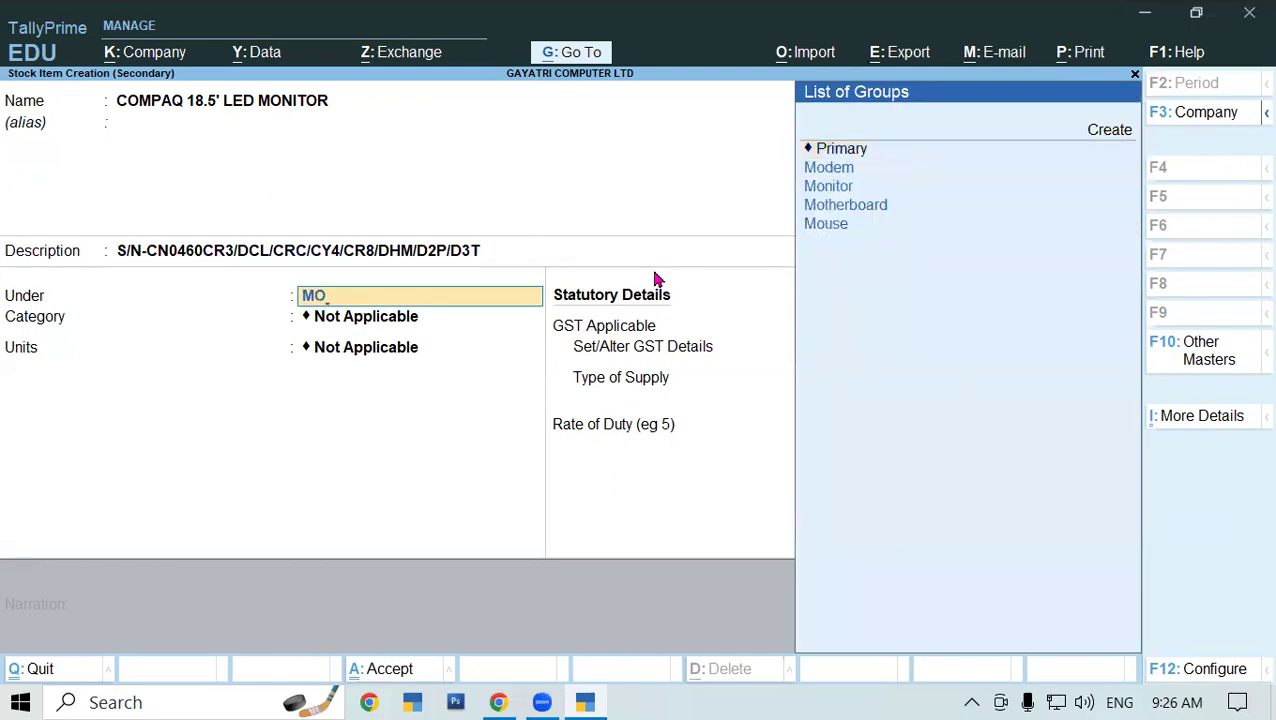
pyautogui.press('Down')
pyautogui.press('Return')
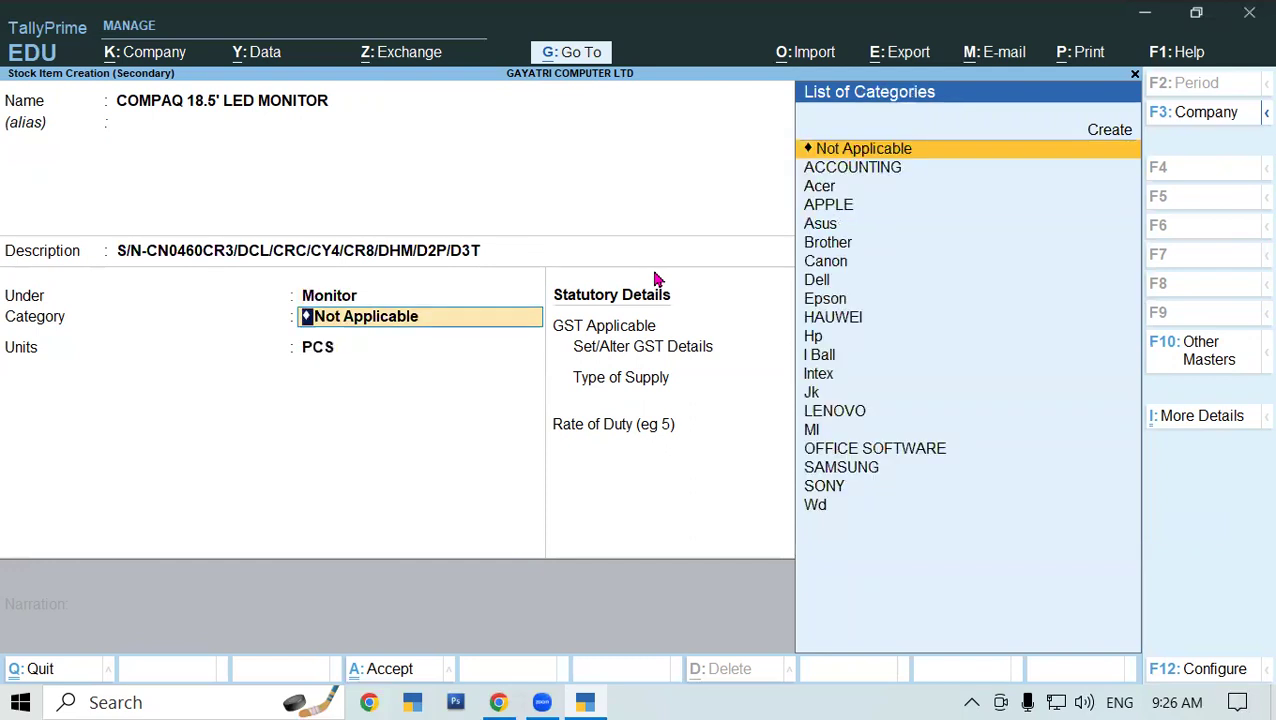
pyautogui.press('Return')
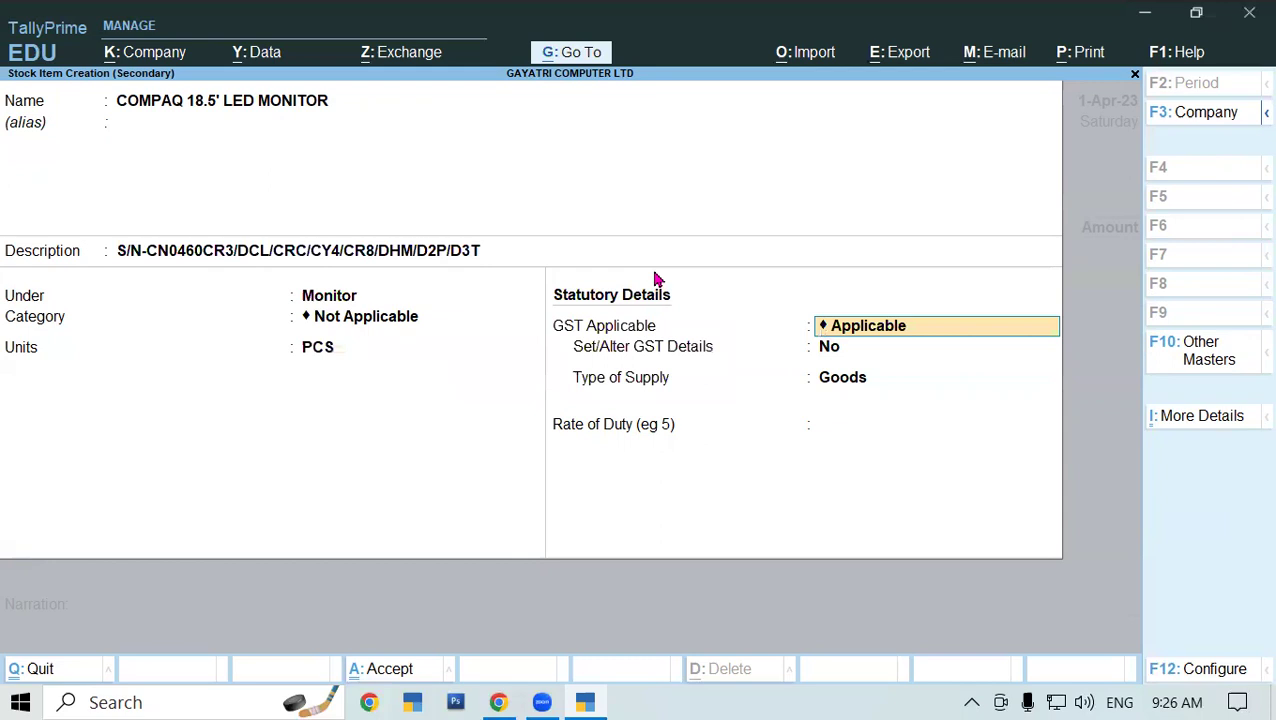
pyautogui.hotkey('ctrl', 'a')
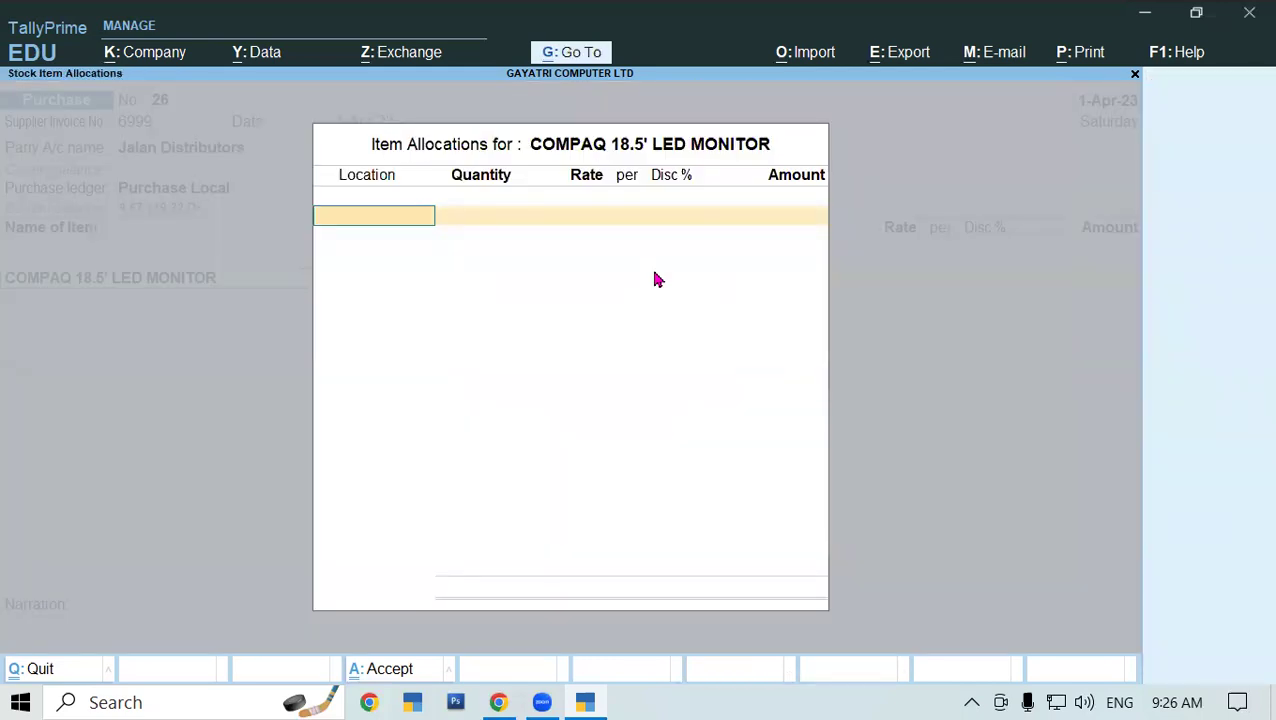
# Allocate 8 PCS of the Compaq monitor from SHOP at rate 4,500
pyautogui.write('s')
pyautogui.press('Return')
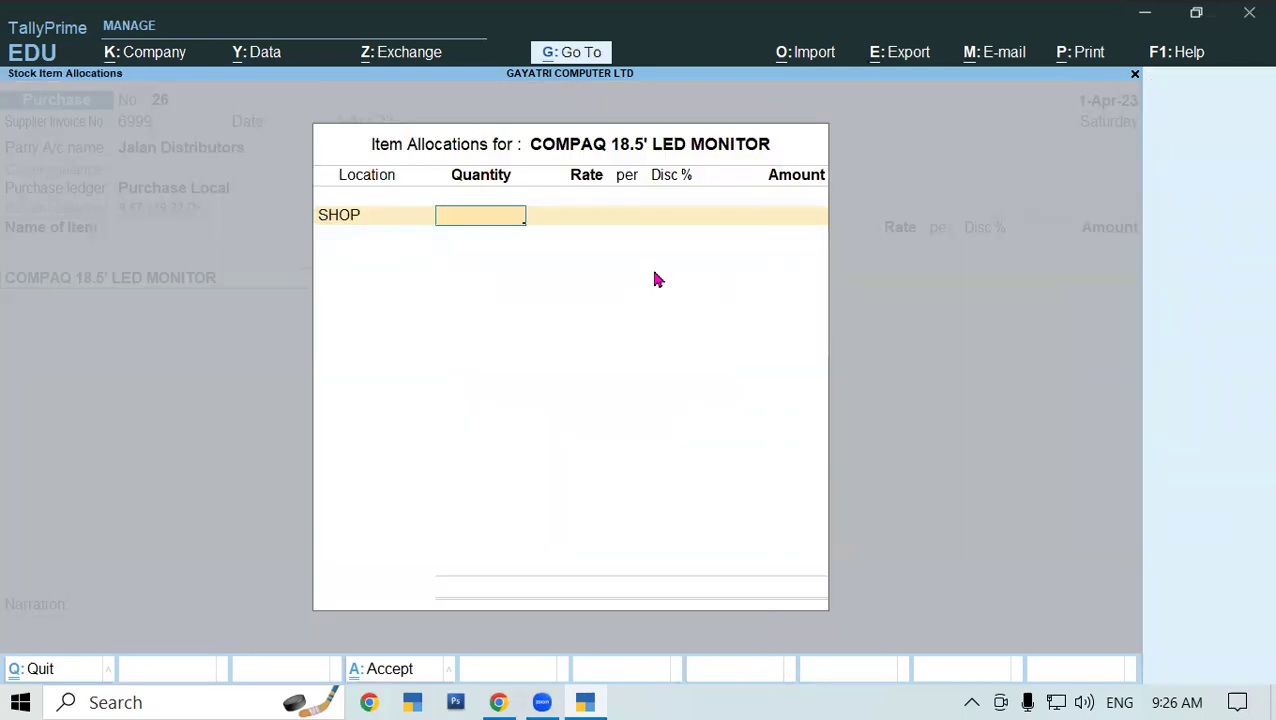
pyautogui.write('8')
pyautogui.press('Return')
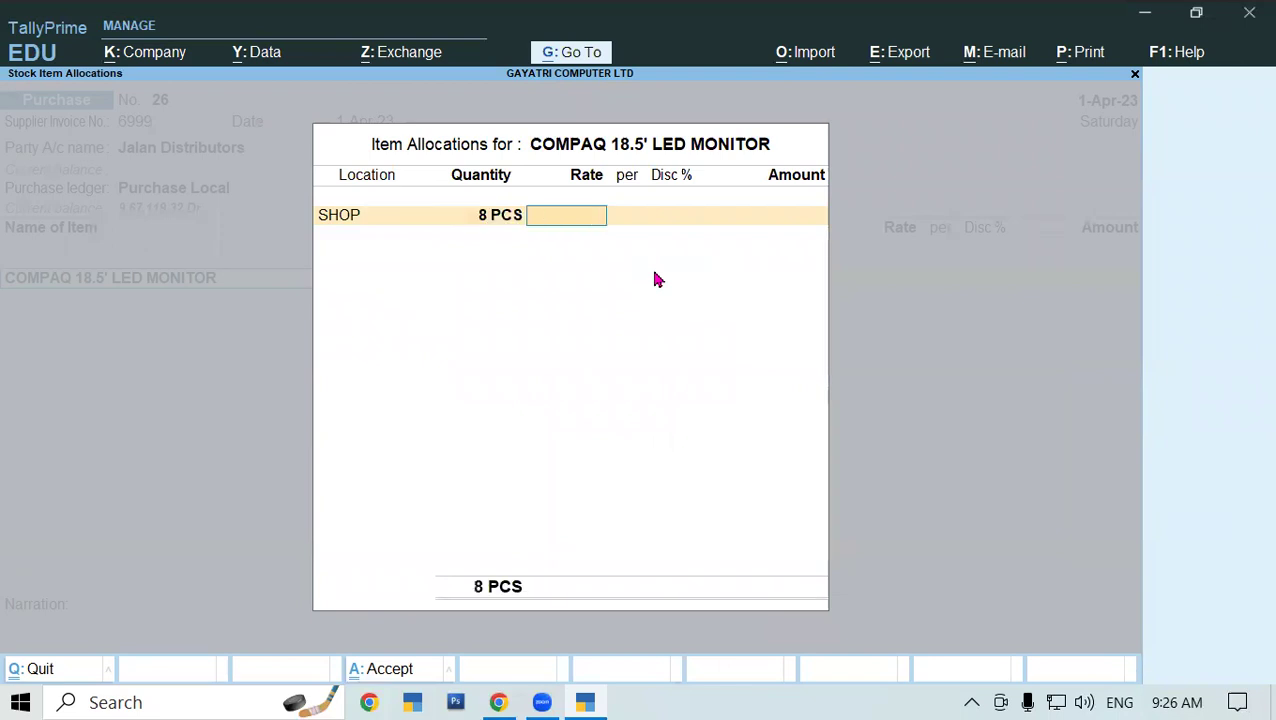
pyautogui.write('4,500')
pyautogui.press('Return')
pyautogui.press('Return')
pyautogui.press('Return')
# Add the CGST and SGST ledgers to voucher 26
pyautogui.press('Return')
pyautogui.press('Return')
pyautogui.press('Return')
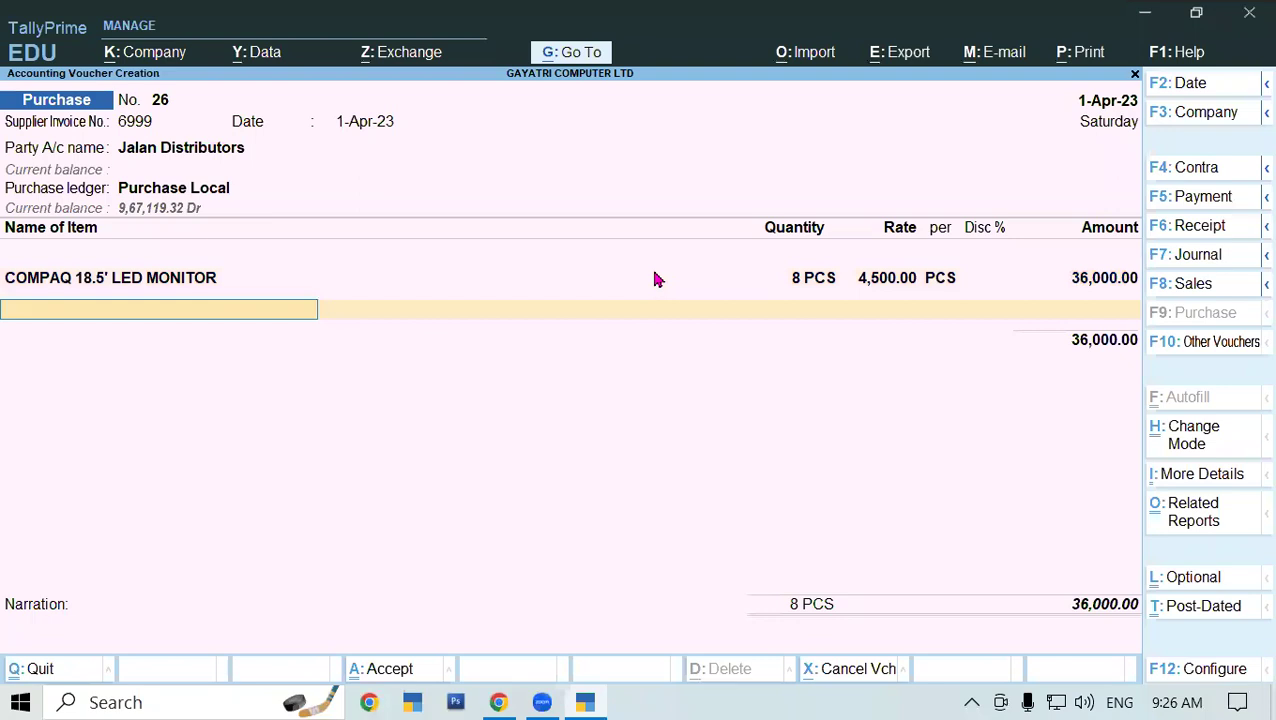
pyautogui.press('Return')
pyautogui.write('CG')
pyautogui.press('Return')
pyautogui.press('Return')
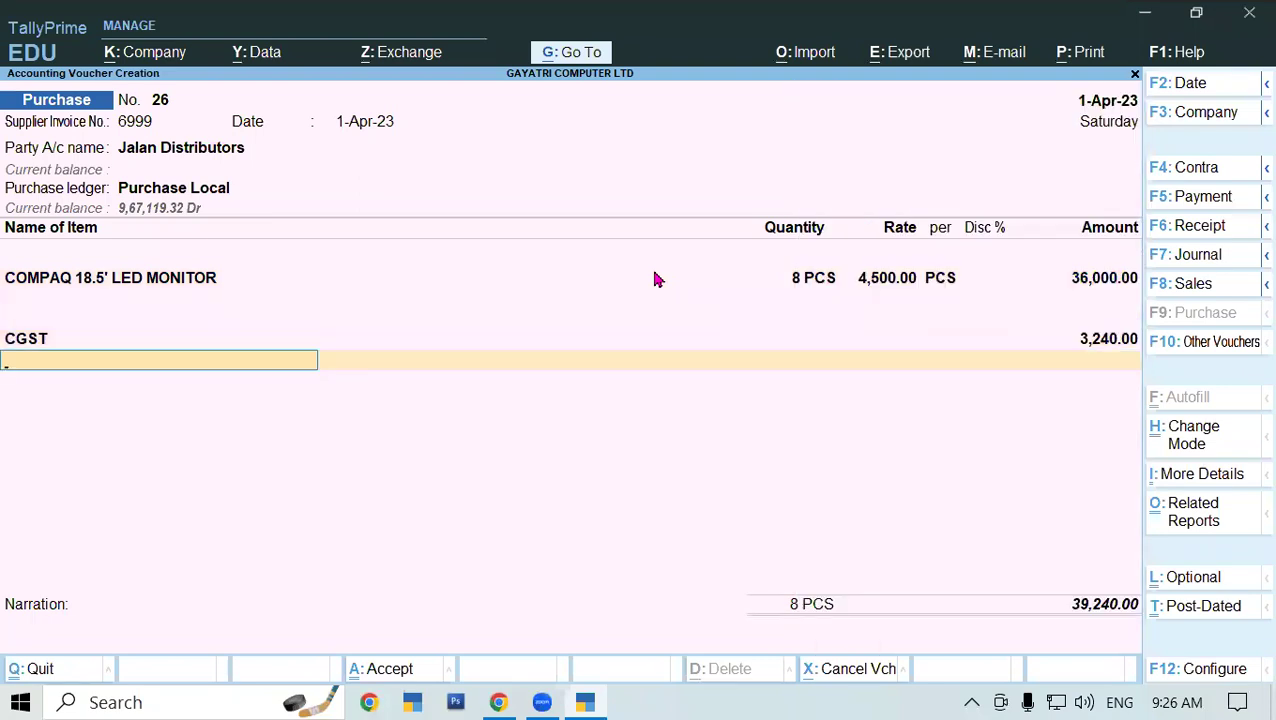
pyautogui.write('SG')
pyautogui.press('Return')
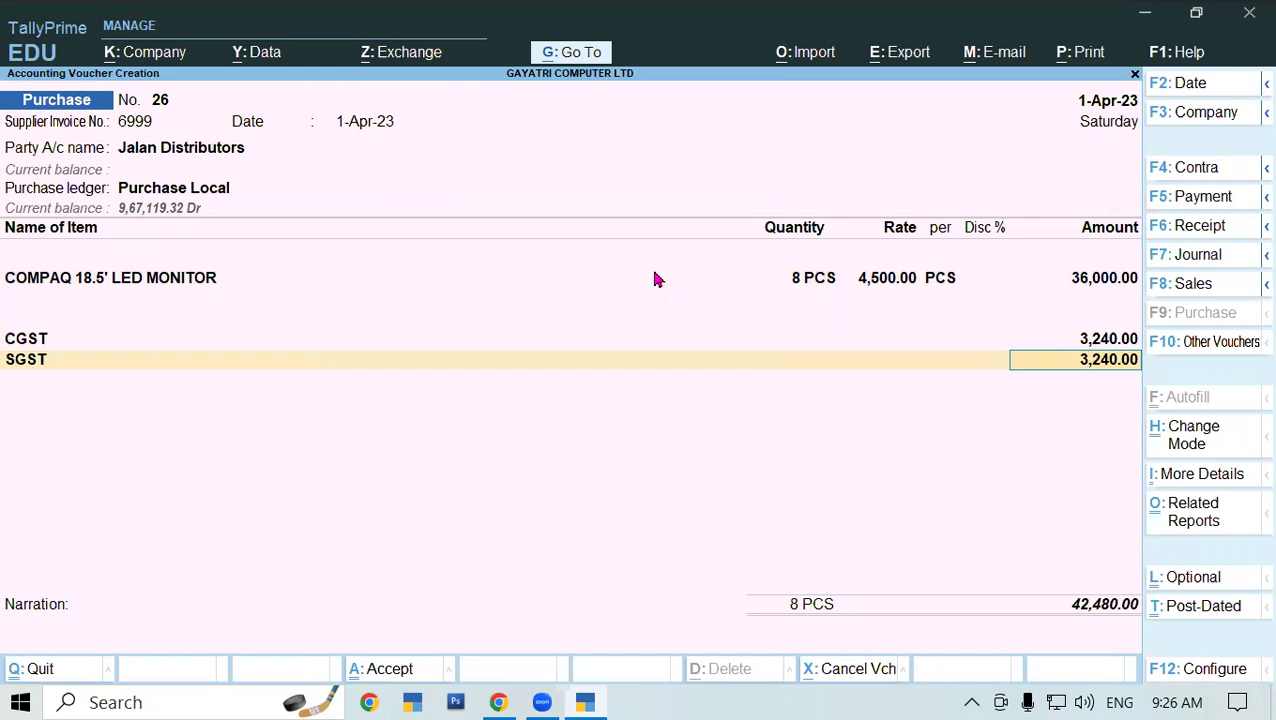
# Give the COMPAQ monitor's SHOP allocation a 15.254% discount, correcting an initial 15.24
pyautogui.click(896, 281)
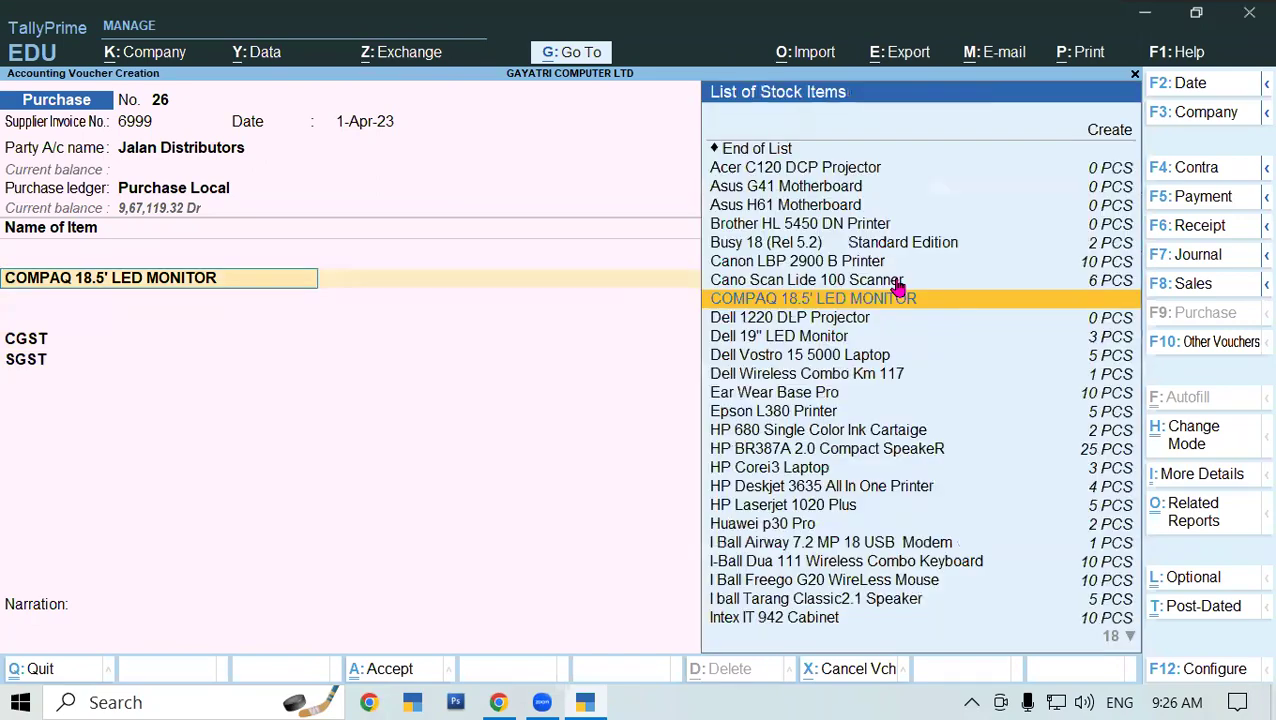
pyautogui.press('Return')
pyautogui.press('Return')
pyautogui.press('Return')
pyautogui.press('Return')
pyautogui.press('Return')
pyautogui.write('15.24')
pyautogui.press('Return')
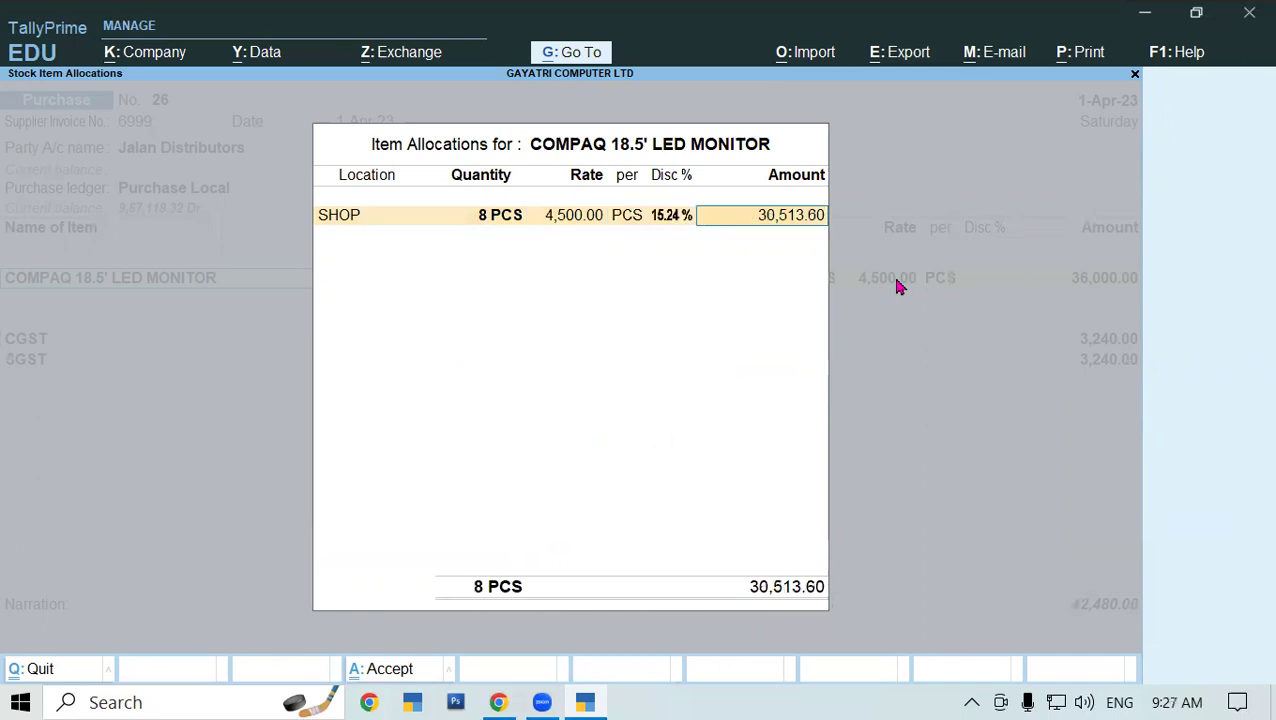
pyautogui.press('BackSpace')
pyautogui.write('15.254')
pyautogui.press('Return')
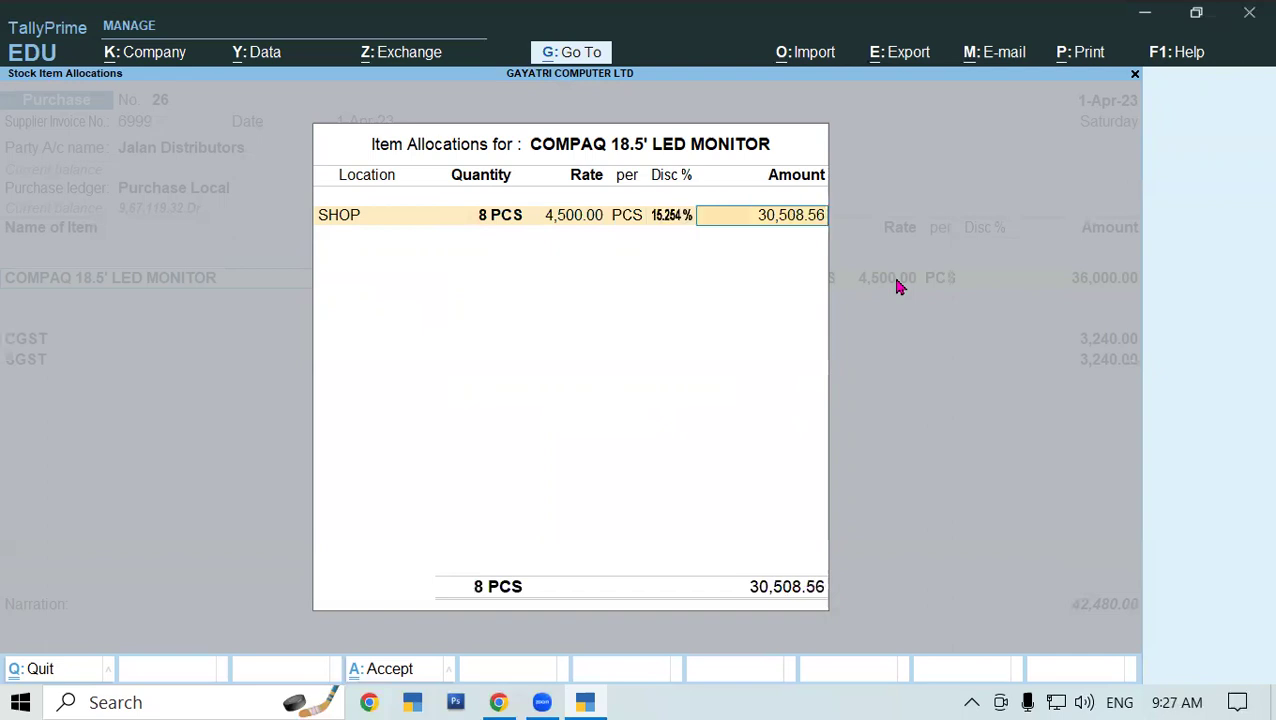
pyautogui.press('Return')
pyautogui.press('Return')
pyautogui.press('Return')
pyautogui.press('Return')
pyautogui.press('Return')
pyautogui.press('Return')
pyautogui.press('Return')
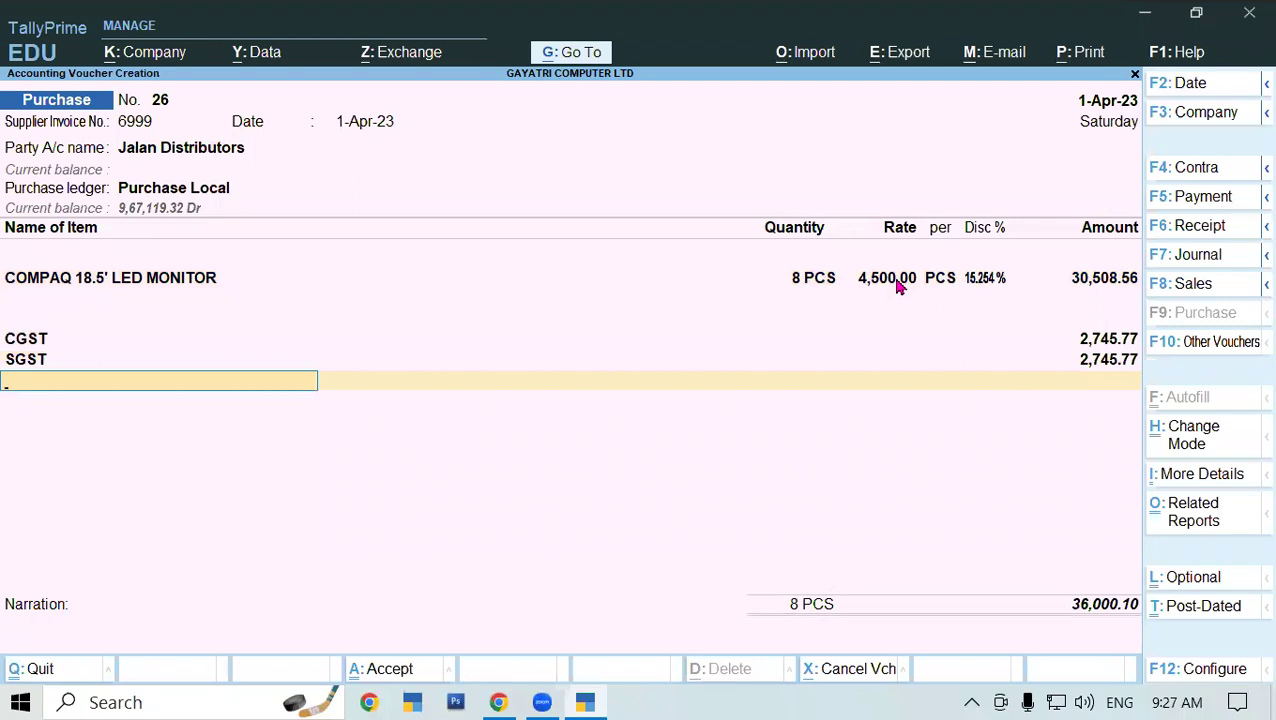
# Add the Round Off ledger on the next ledger row of voucher 26
pyautogui.write('R')
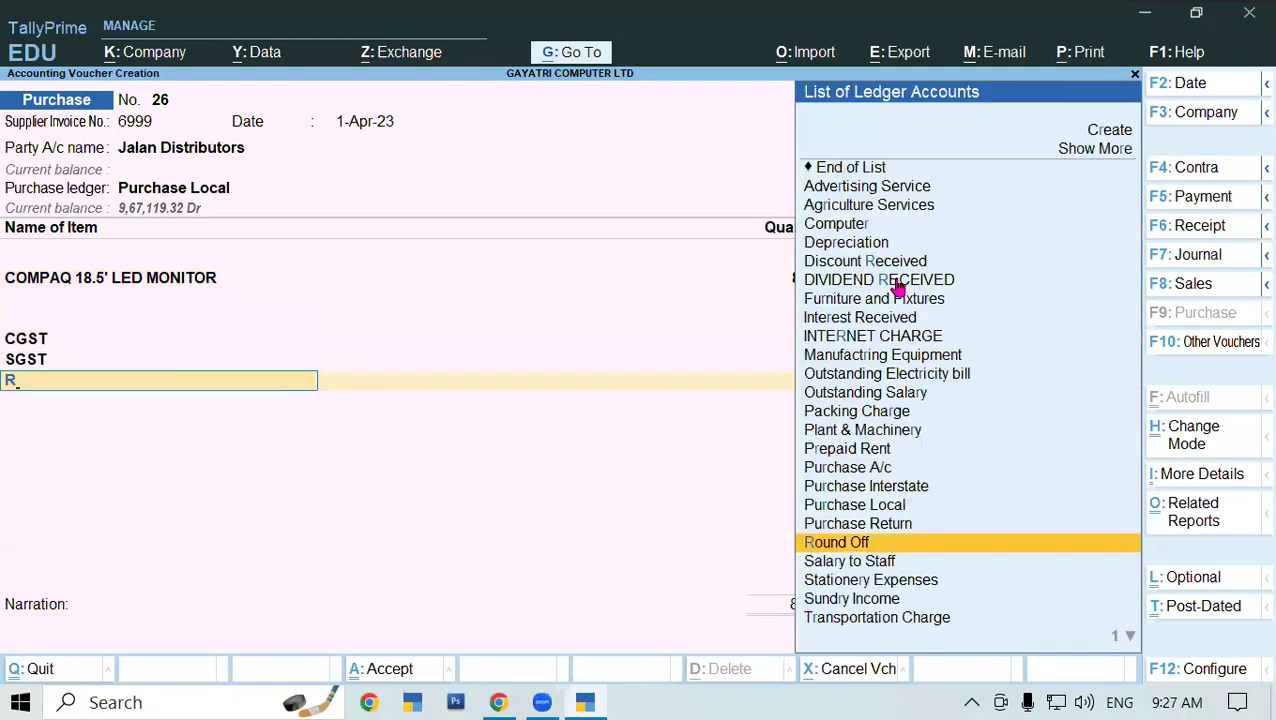
pyautogui.press('Return')
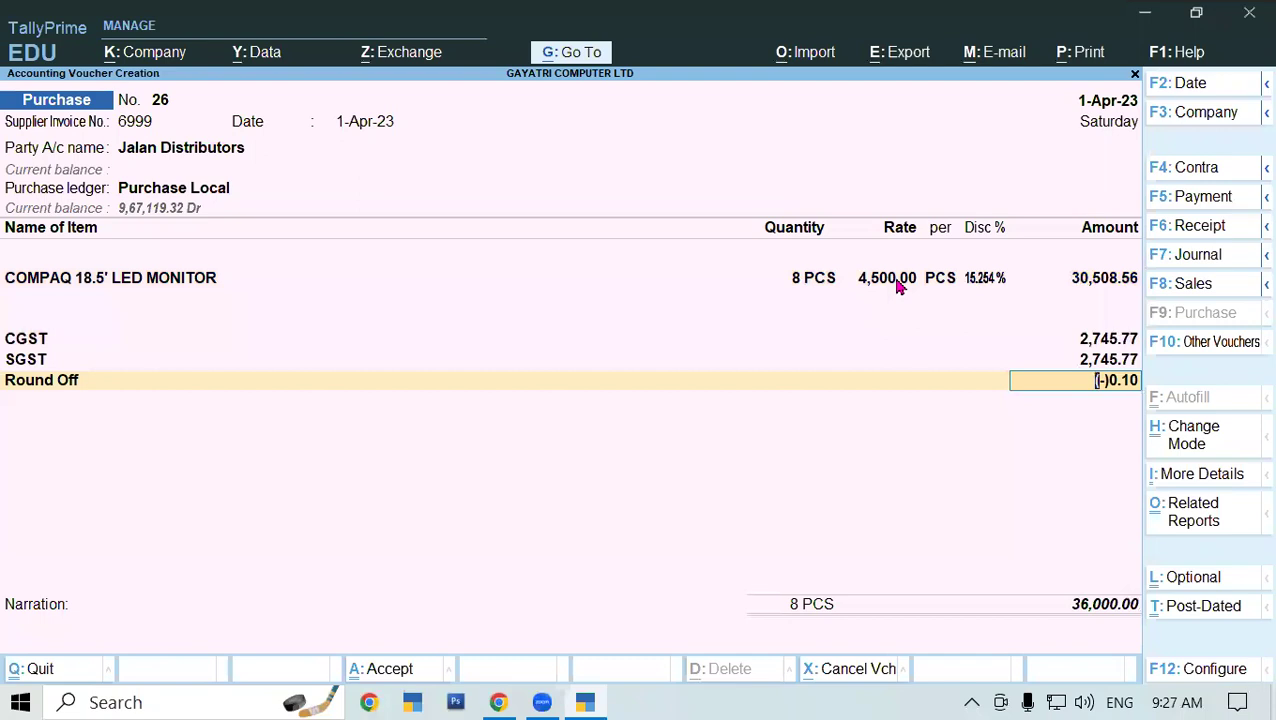